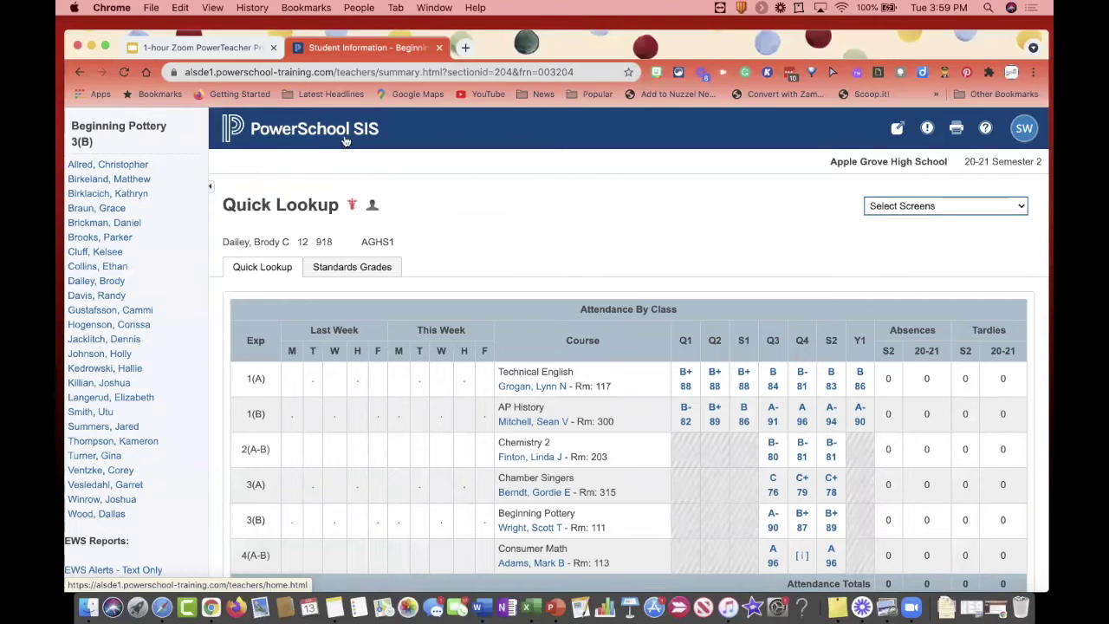
Step: Return from the student's Quick Lookup to the Current Classes start page and open PowerTeacher Pro
left_click(309, 129)
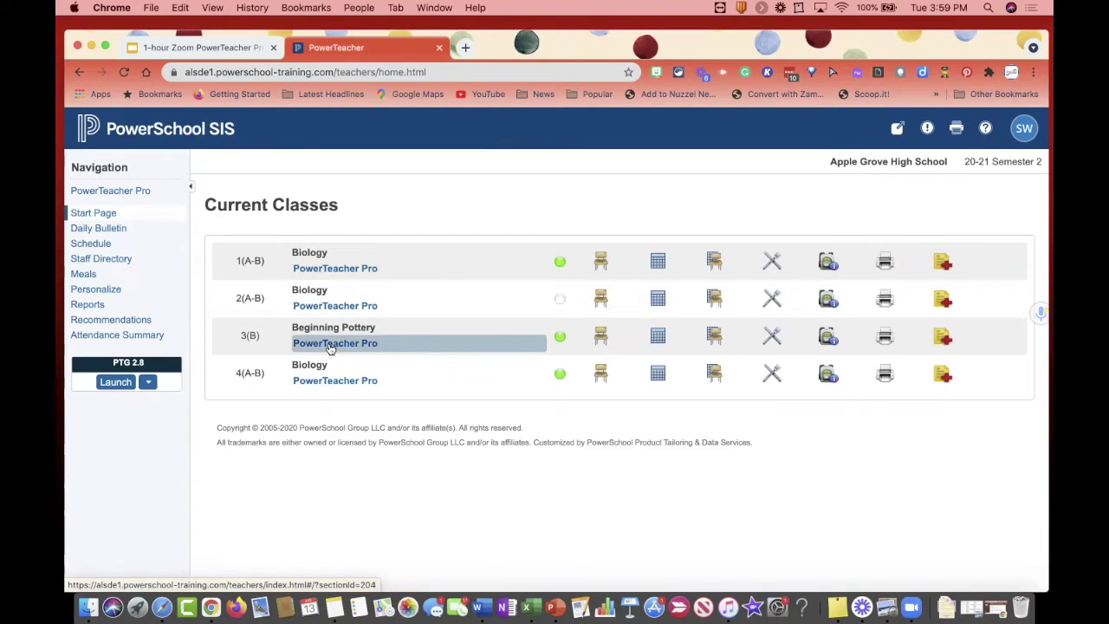
left_click(138, 192)
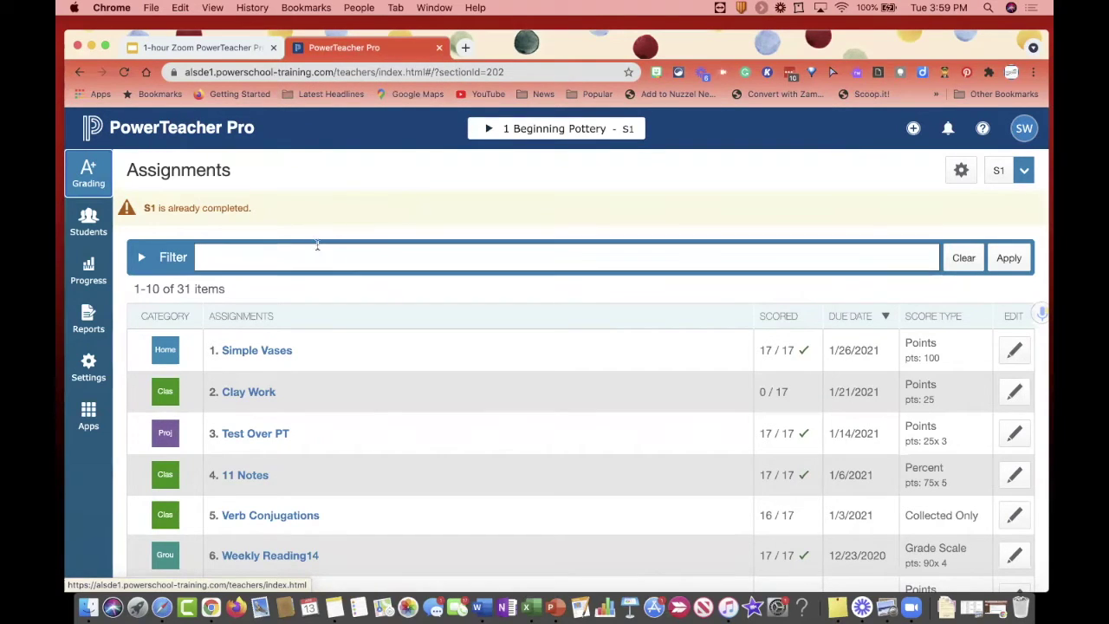
Step: Open the PowerTeacher Portal from the PowerTeacher Pro apps, compare the two pages, and return to PowerTeacher Pro
left_click(87, 412)
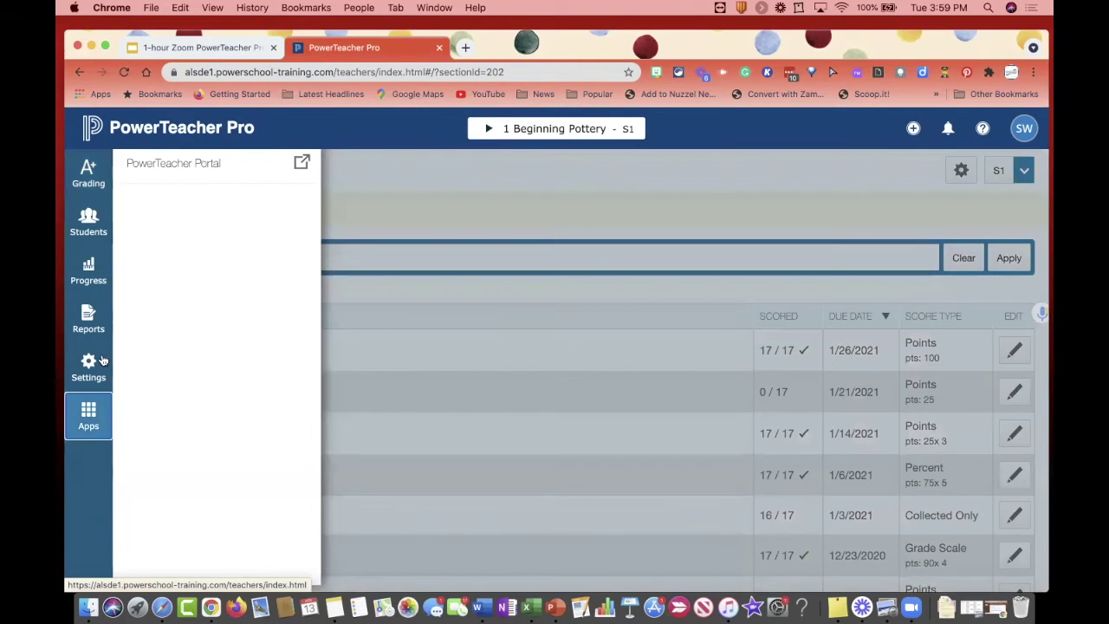
left_click(172, 163)
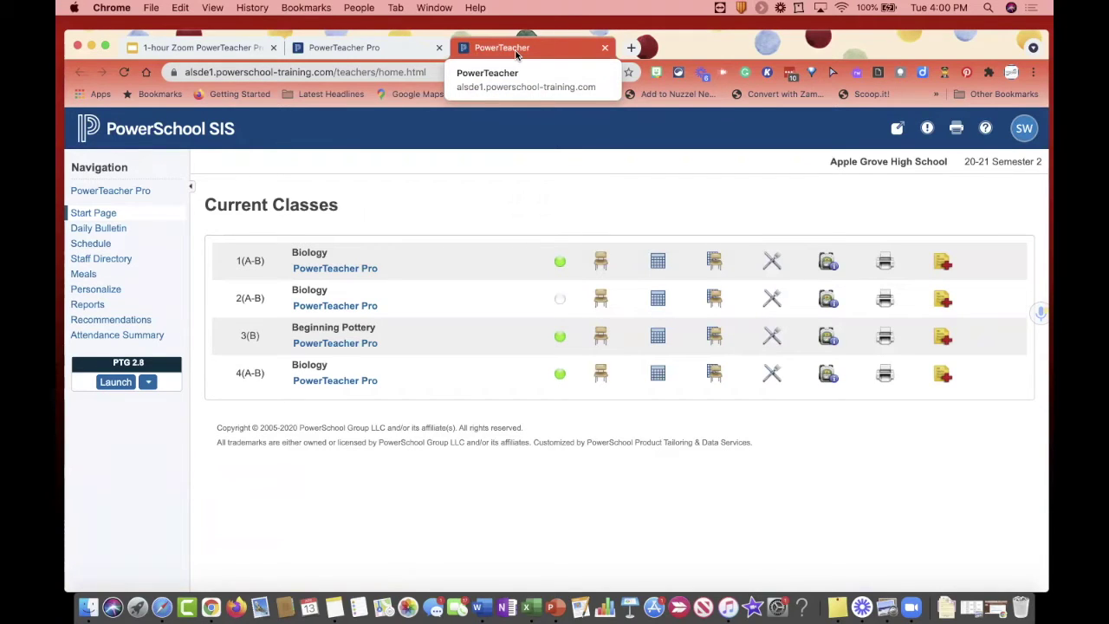
left_click(376, 49)
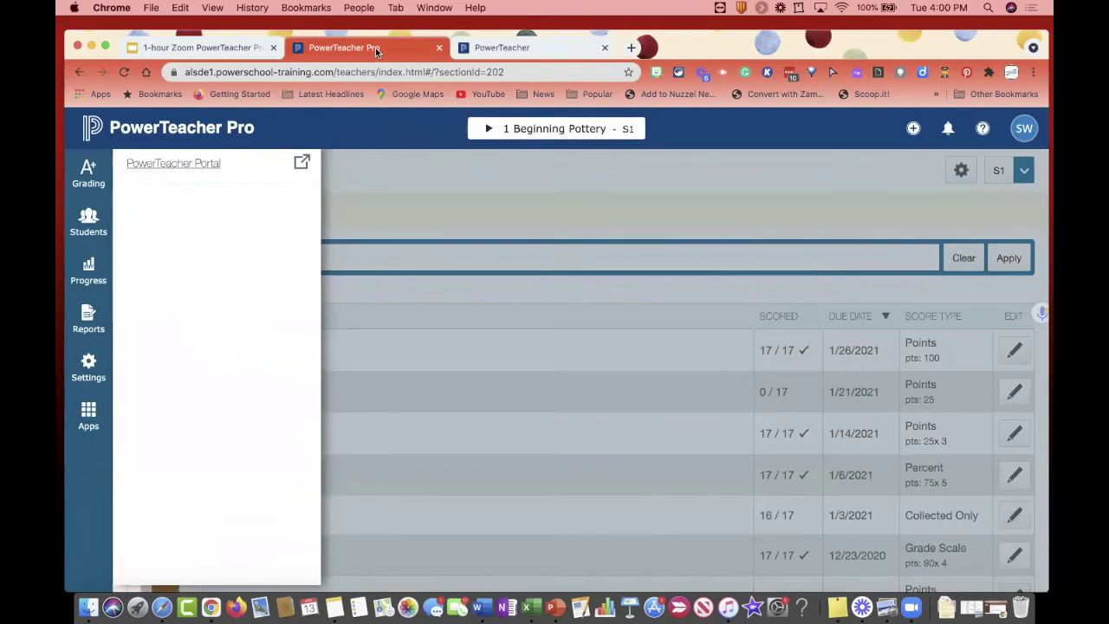
left_click(509, 49)
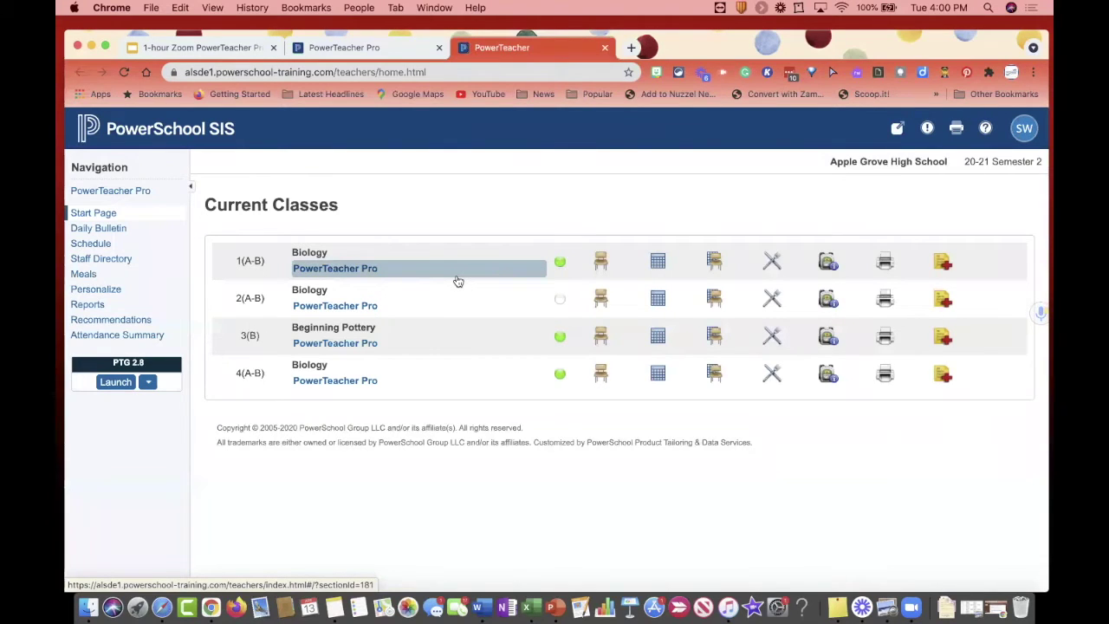
left_click(331, 51)
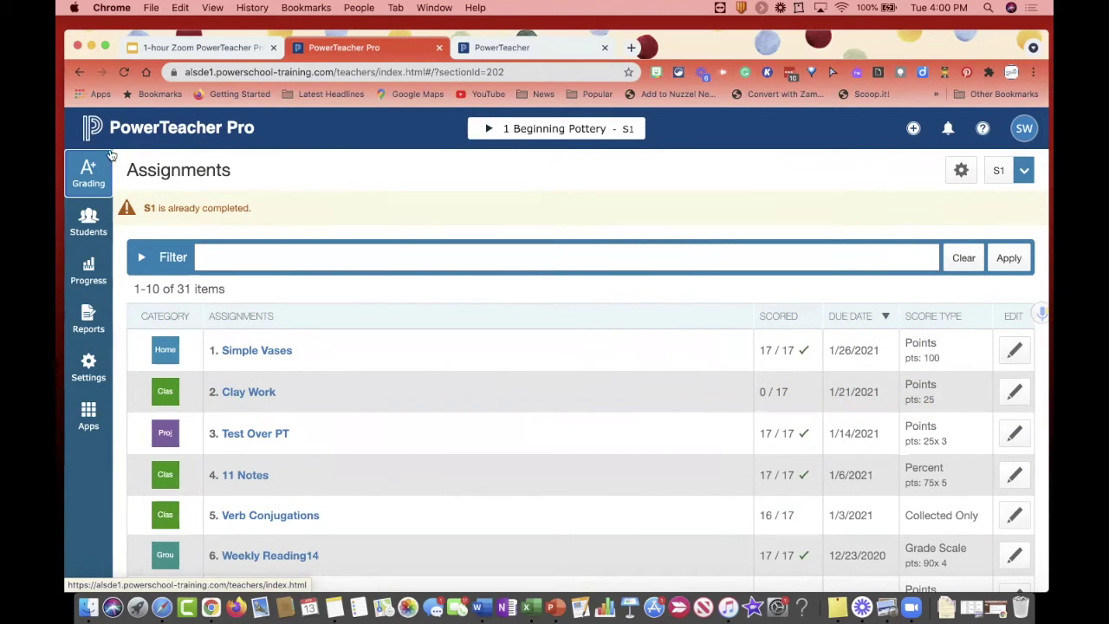
Step: Look over the Beginning Pottery assignment list and review the available Grading pages
scroll(217, 459, "down", 2)
scroll(217, 459, "up", 2)
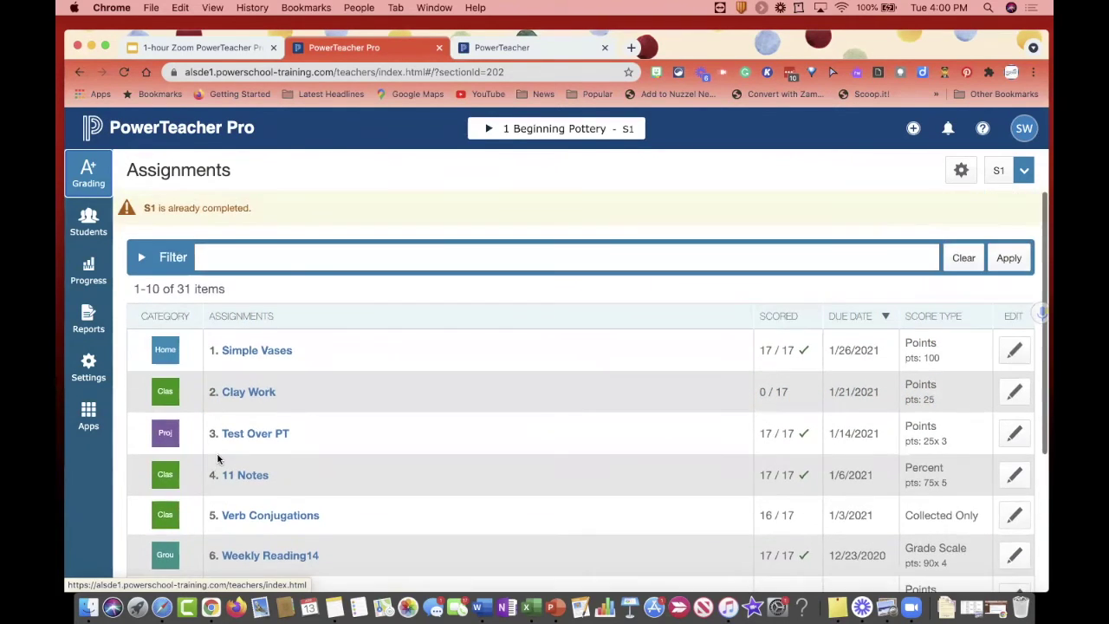
left_click(93, 172)
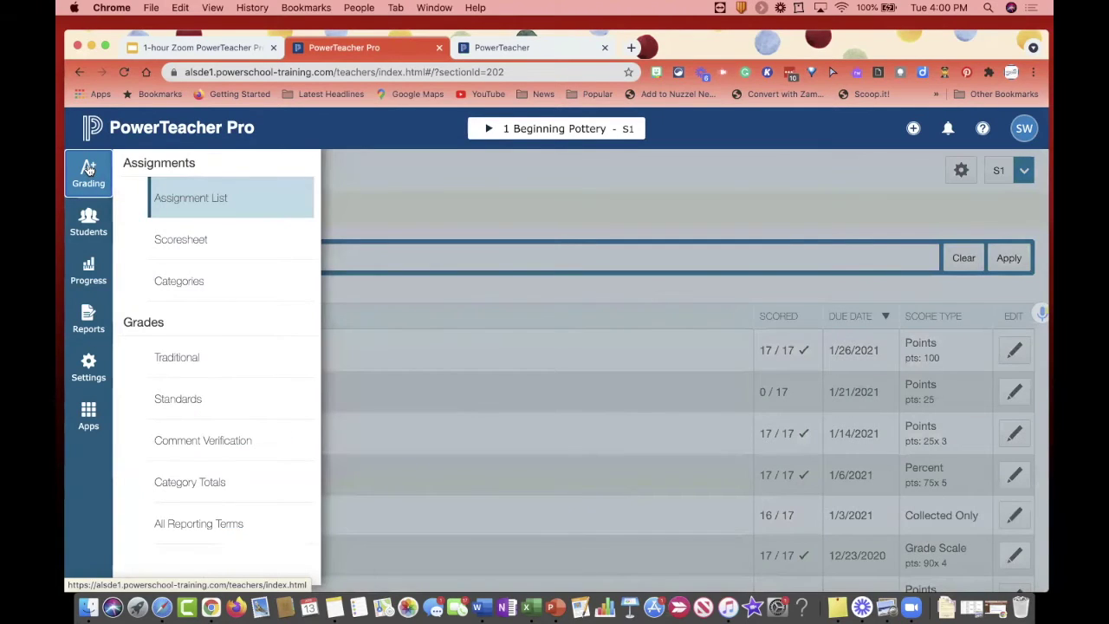
left_click(385, 182)
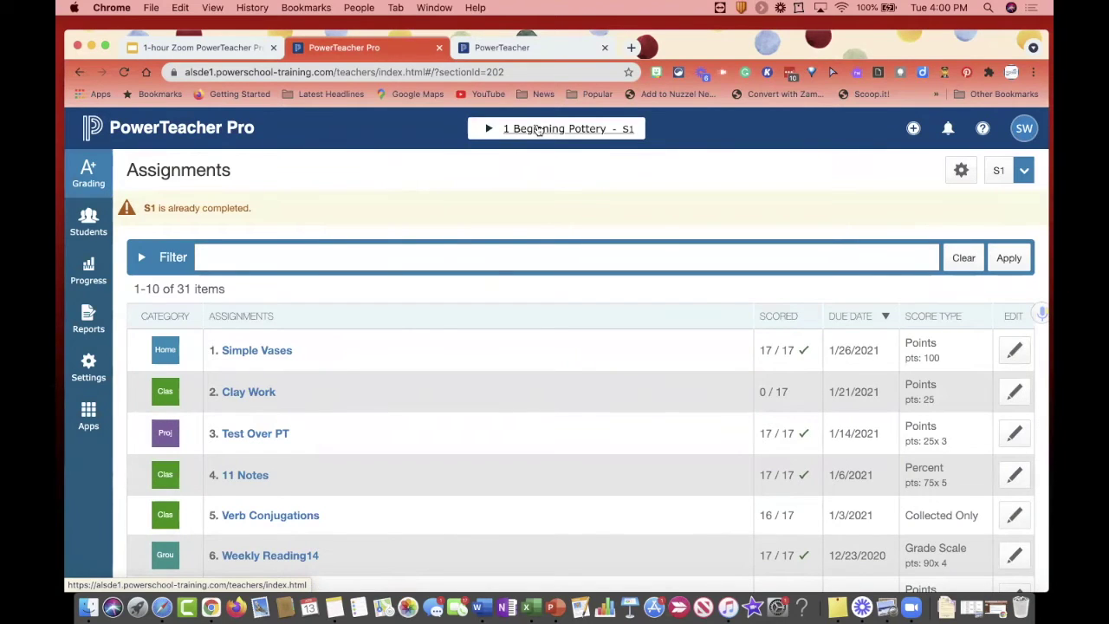
Step: Examine the class and term choices in the class selector, leaving the selected class as is
left_click(540, 130)
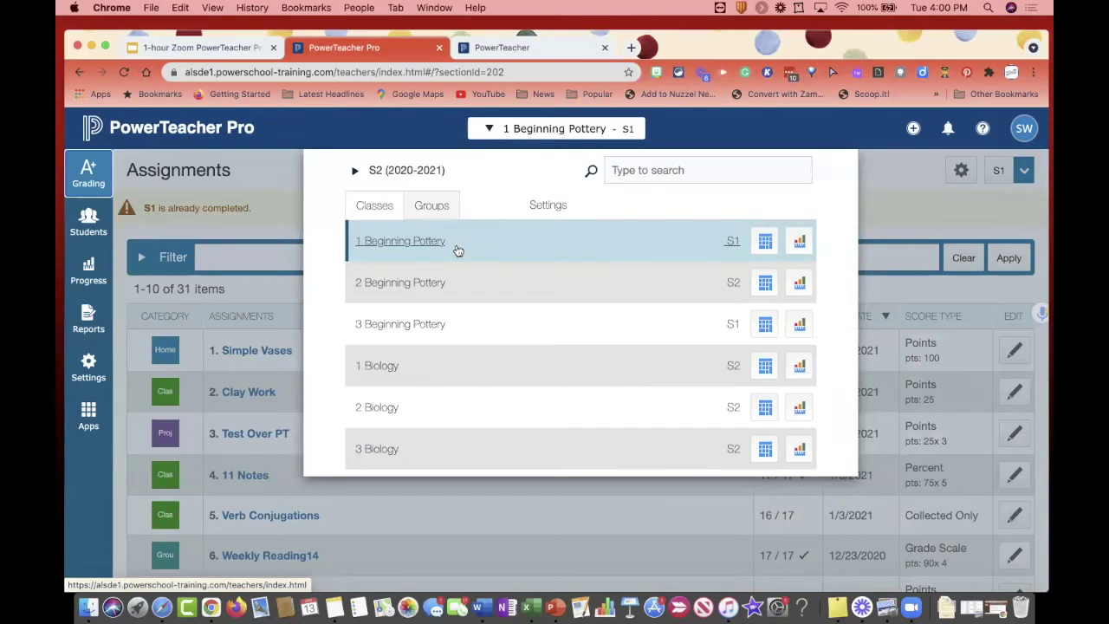
left_click(356, 172)
left_click(356, 171)
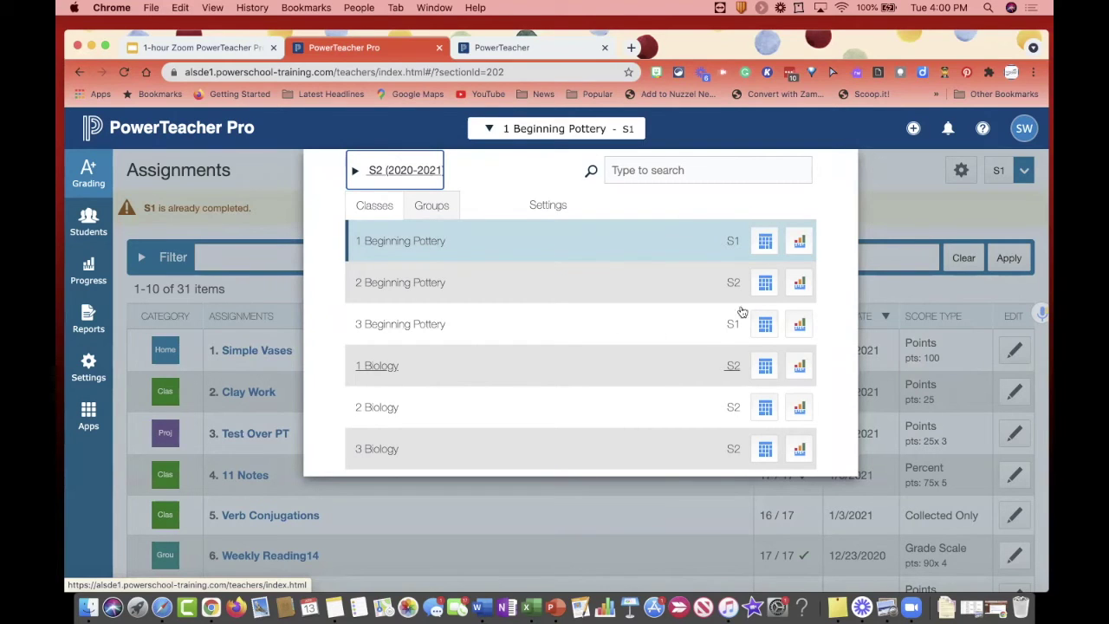
left_click(906, 190)
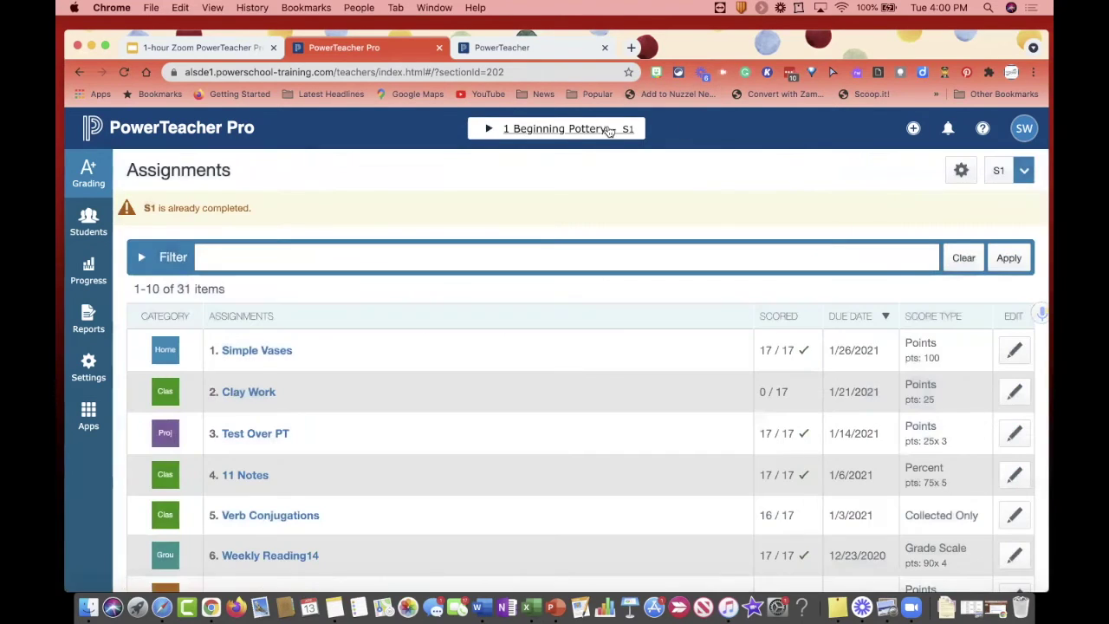
Step: Review the options for creating items, viewing the report queue and getting help
left_click(914, 130)
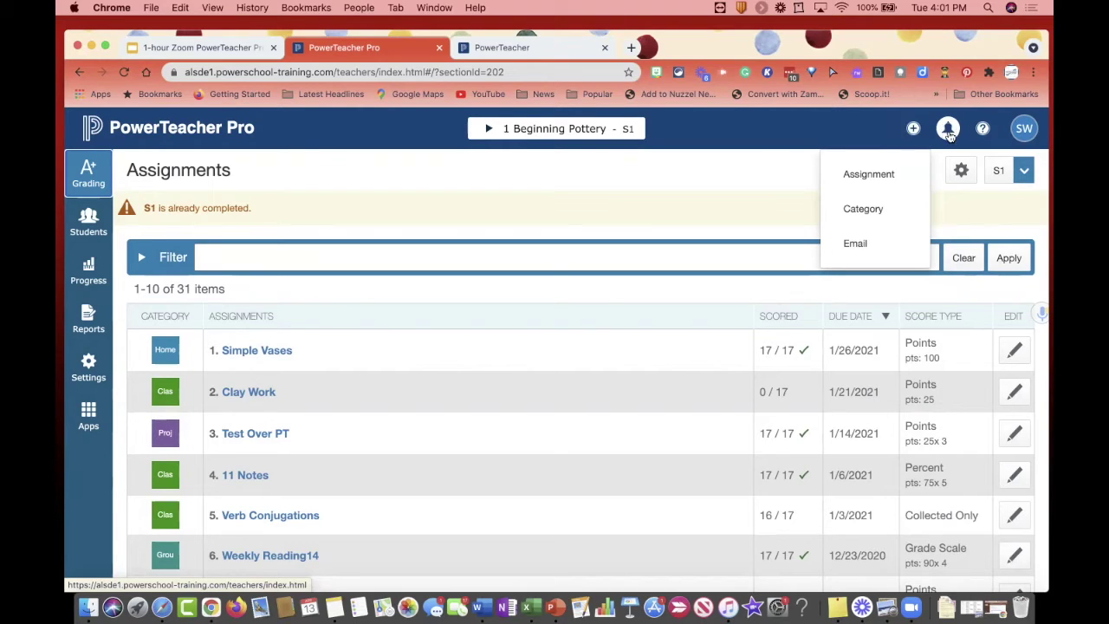
left_click(948, 129)
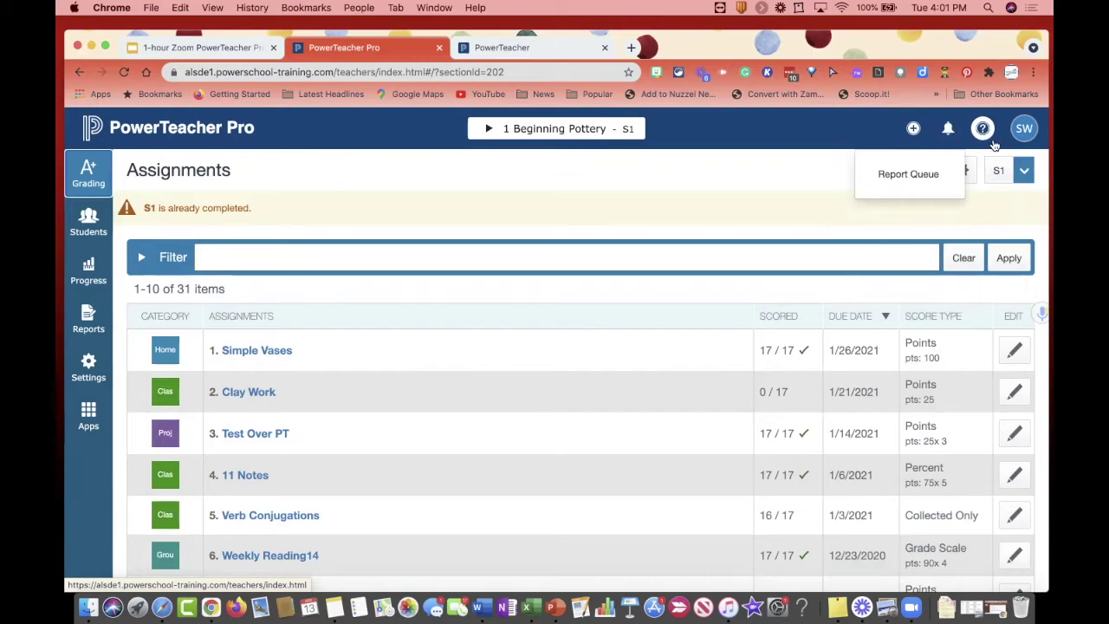
left_click(982, 130)
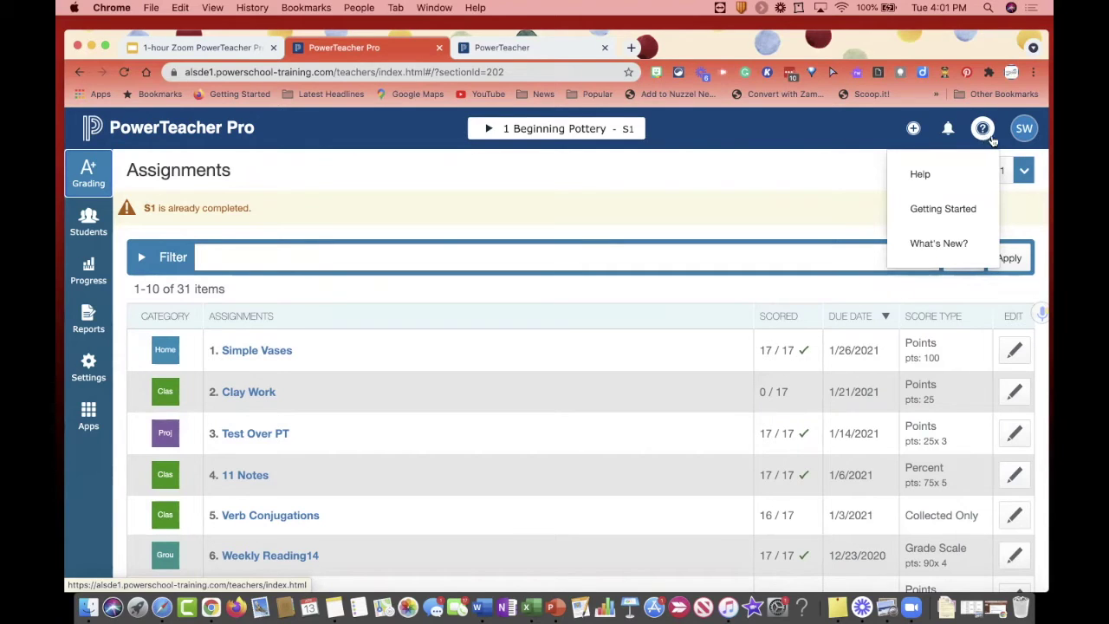
Step: Set the profile's view size to Small and open the scoresheet for 1 Beginning Pottery
left_click(1019, 134)
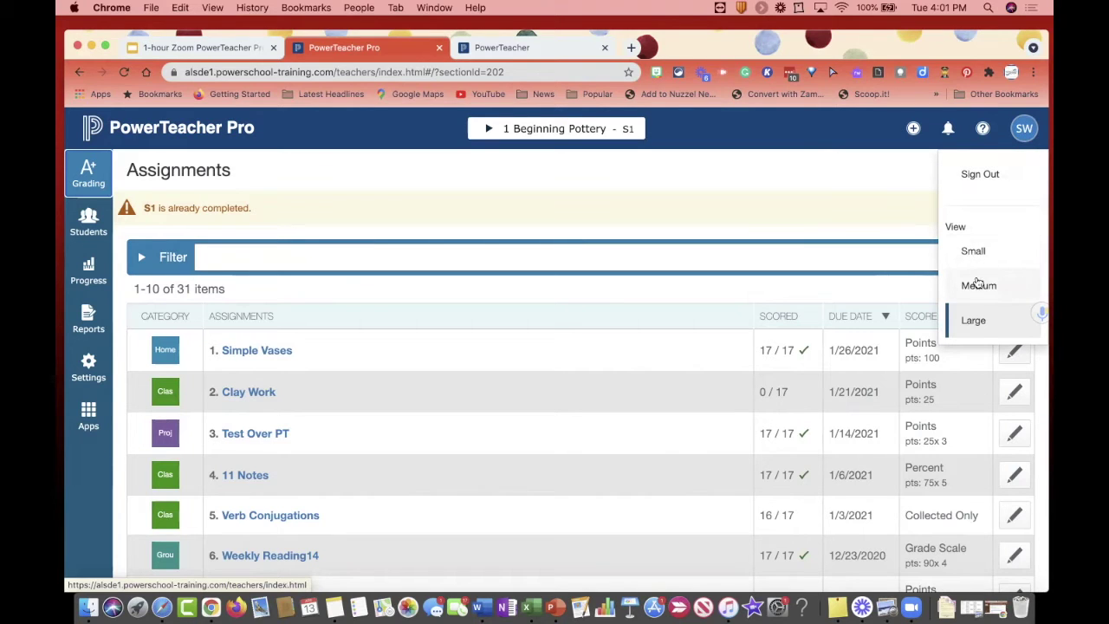
left_click(973, 251)
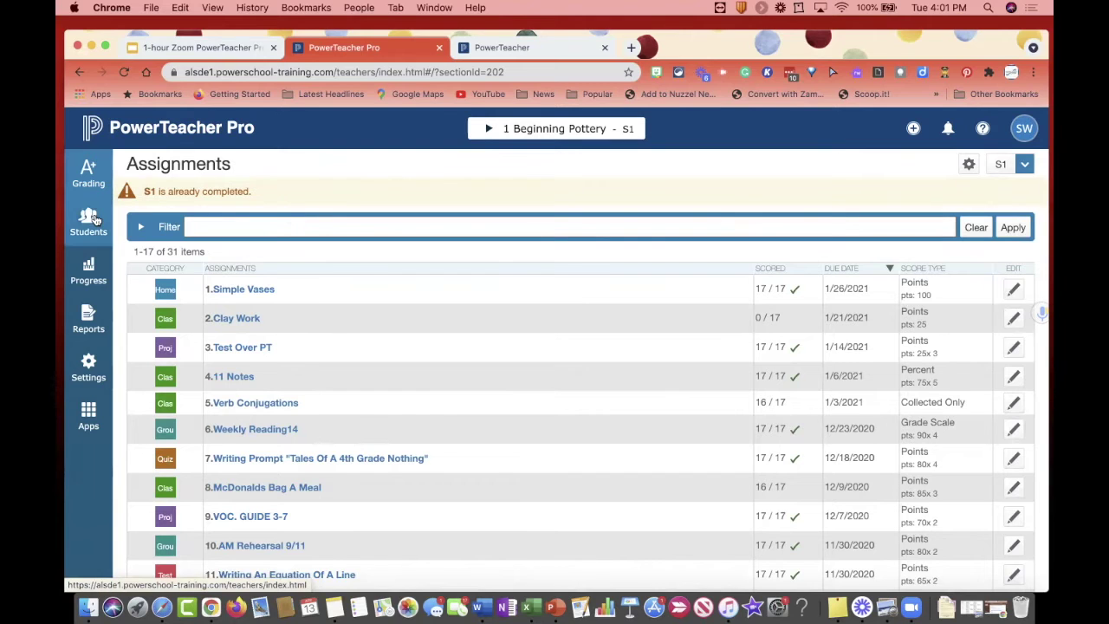
left_click(88, 173)
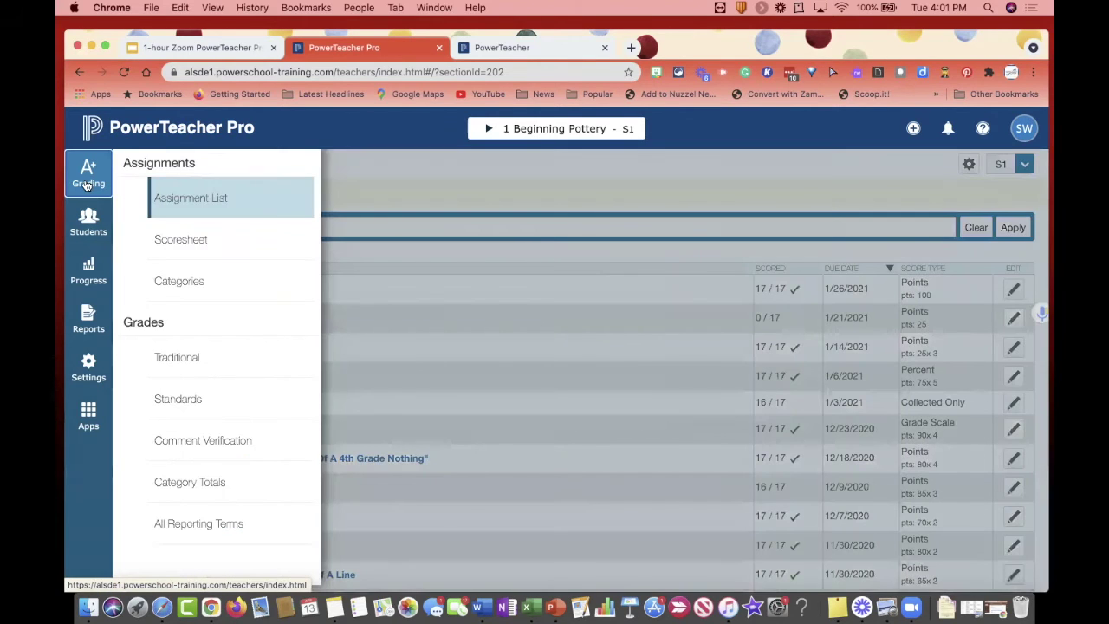
left_click(181, 240)
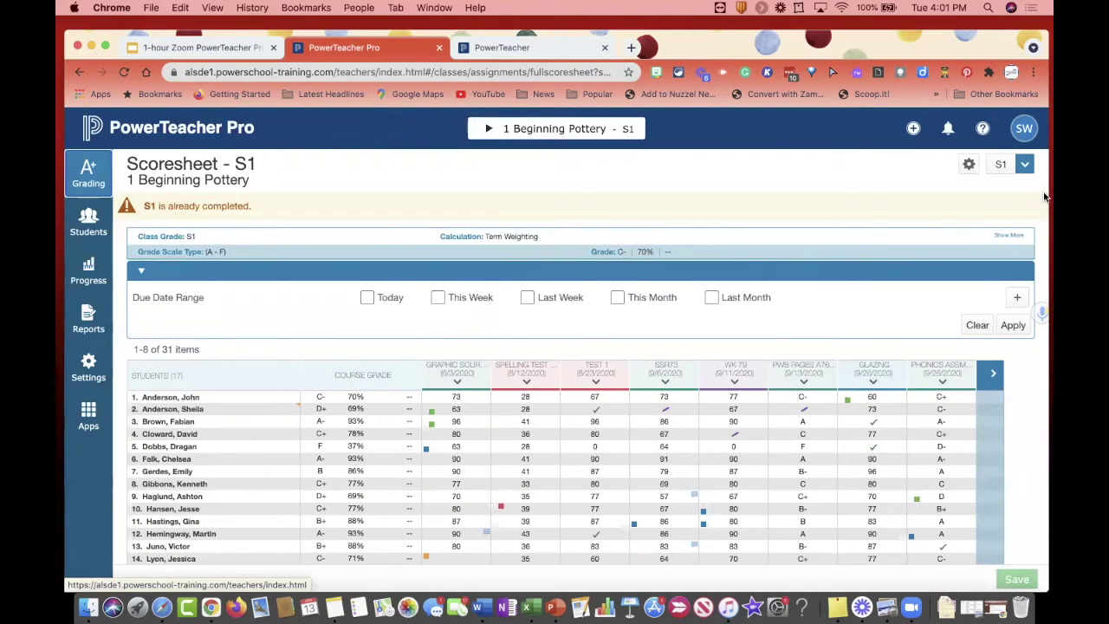
Step: Try the Medium and Large view sizes on the scoresheet and look through the student scores
left_click(1020, 132)
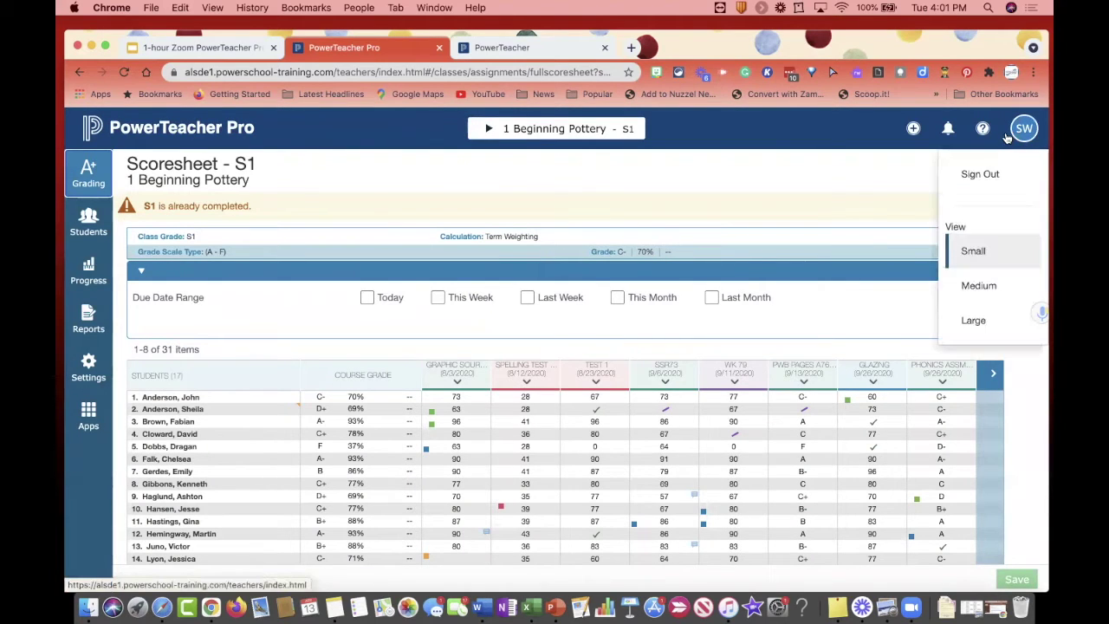
left_click(963, 284)
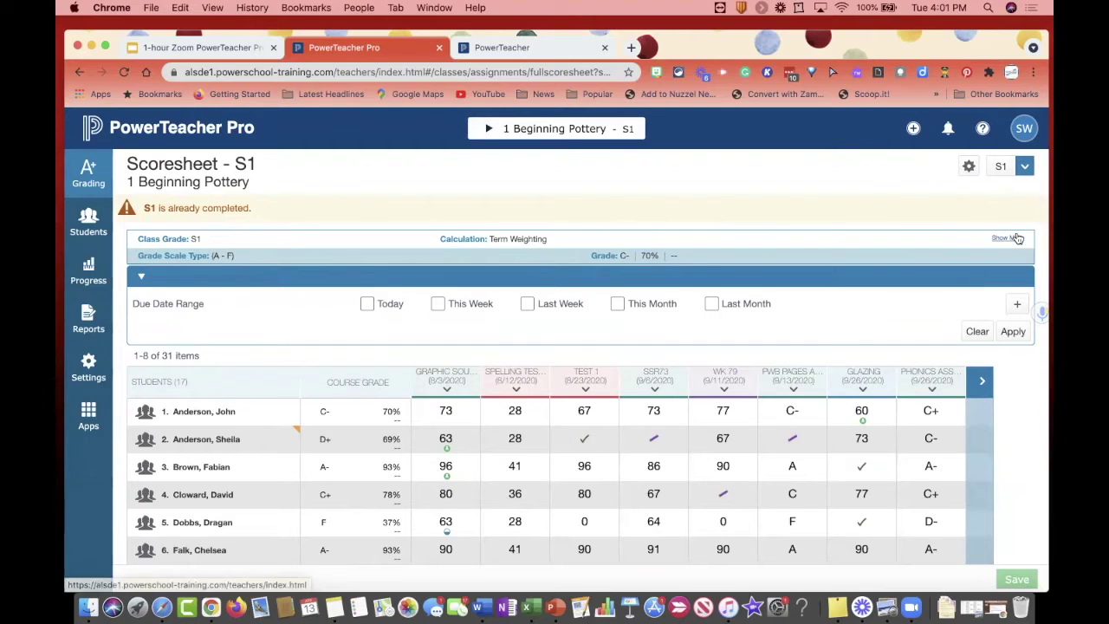
left_click(1025, 132)
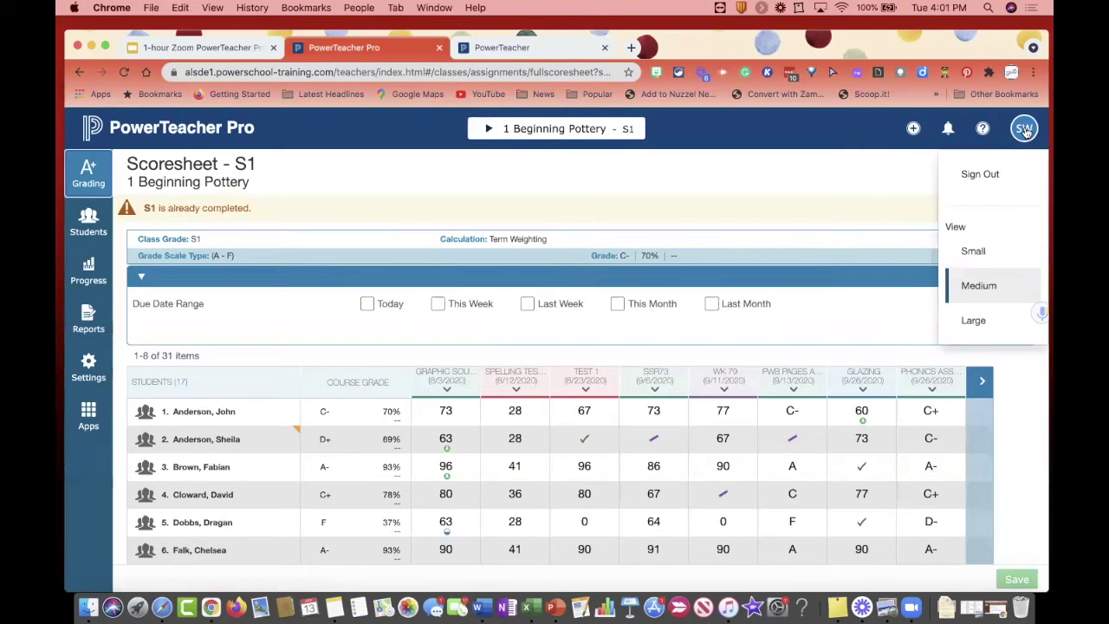
left_click(980, 320)
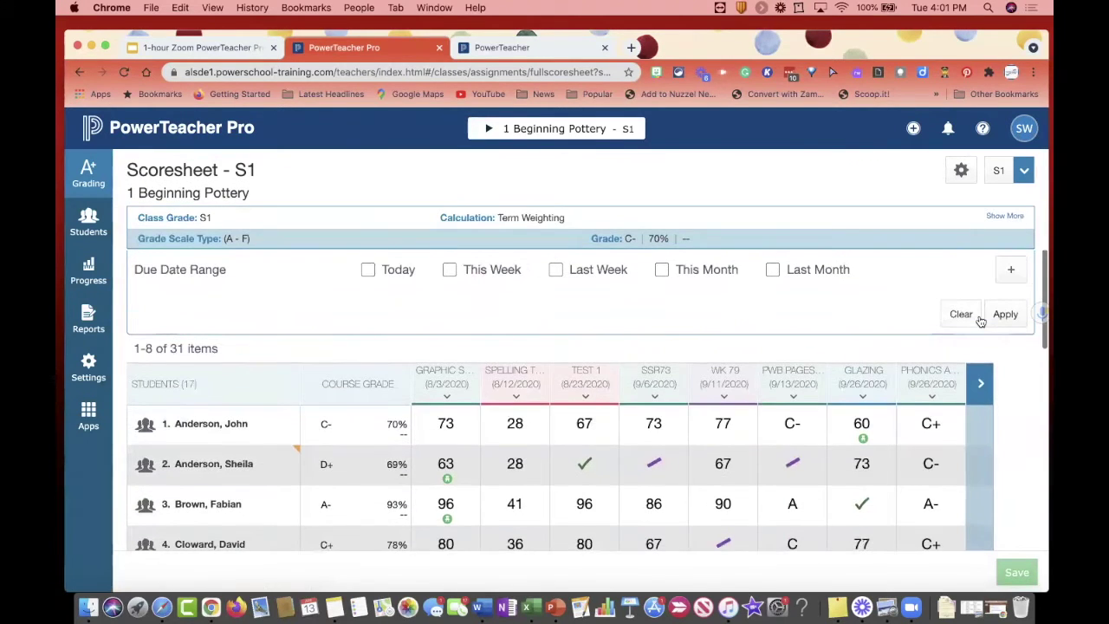
scroll(980, 320, "down", 5)
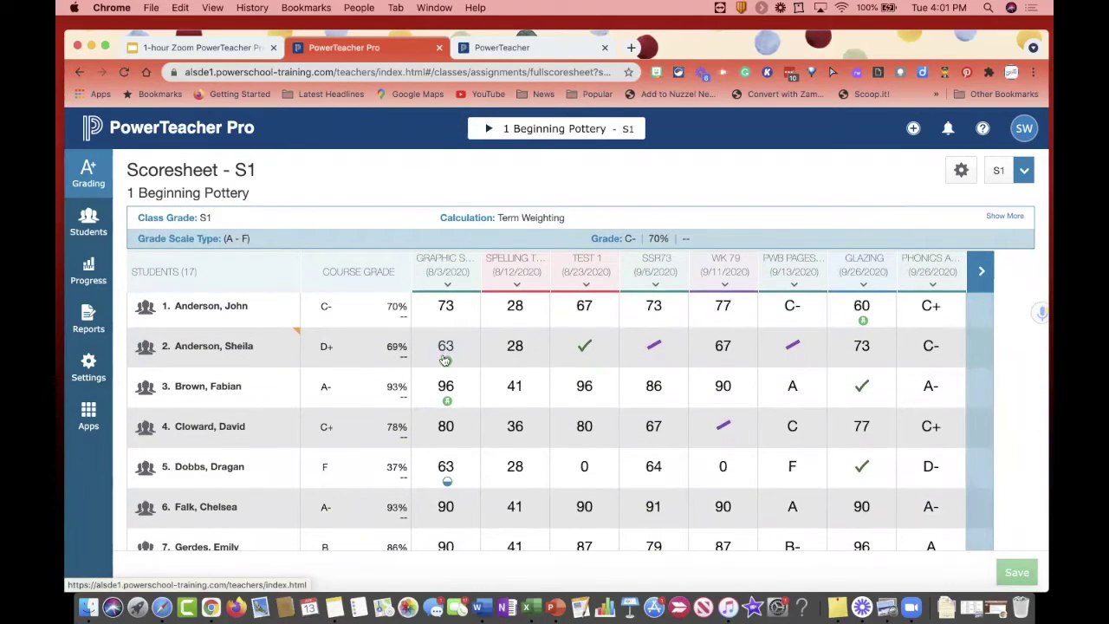
scroll(706, 381, "down", 2)
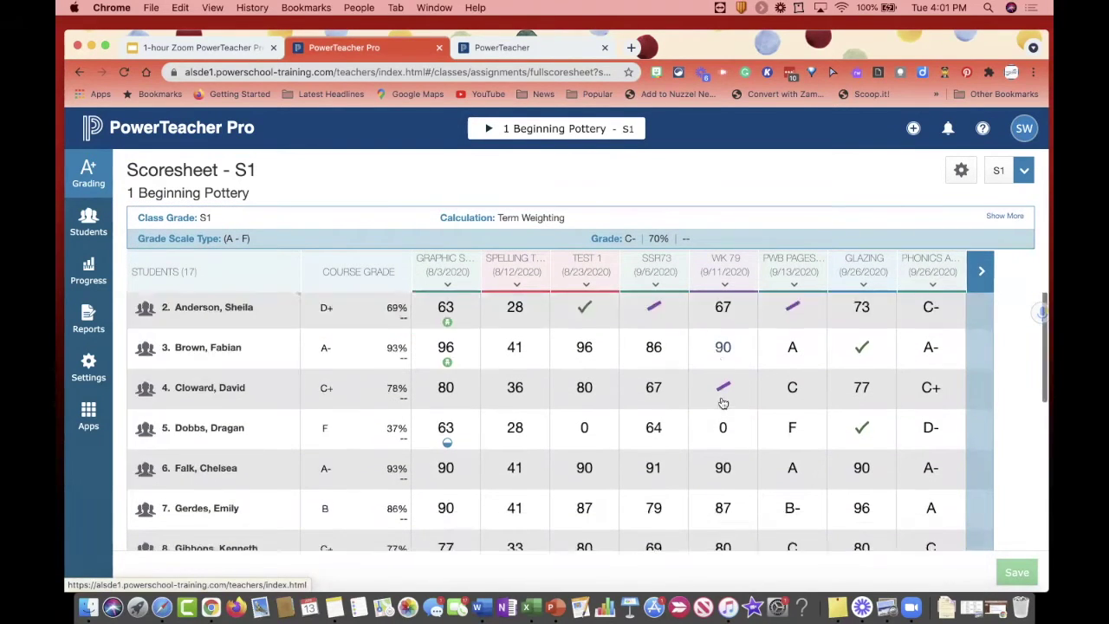
scroll(722, 397, "up", 8)
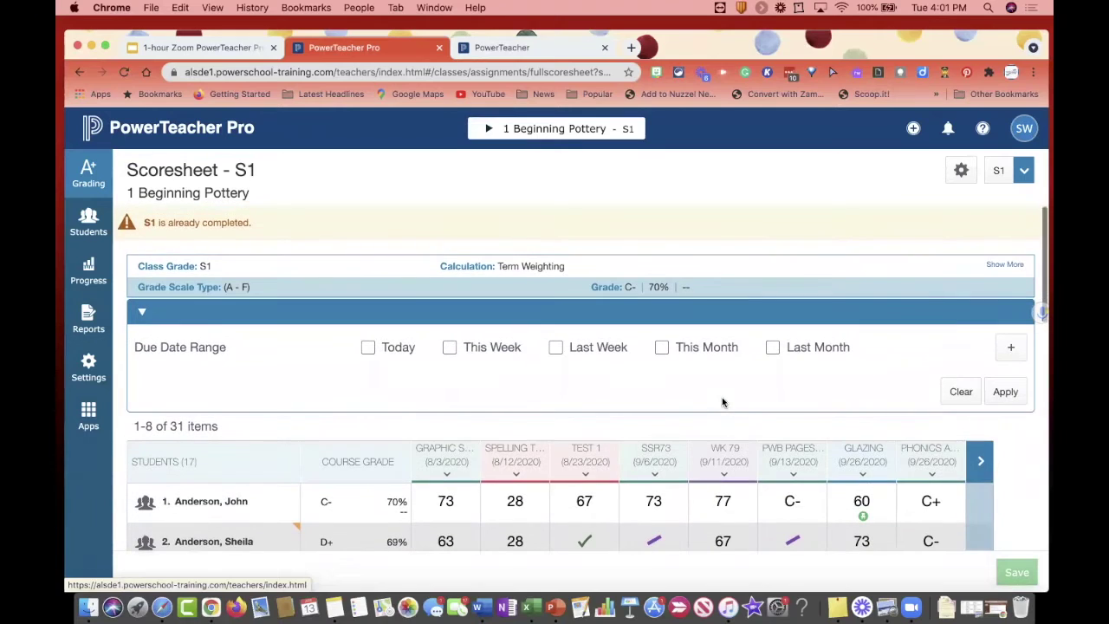
Step: Set the view size to Small and go back to the assignment list
left_click(1024, 129)
left_click(981, 250)
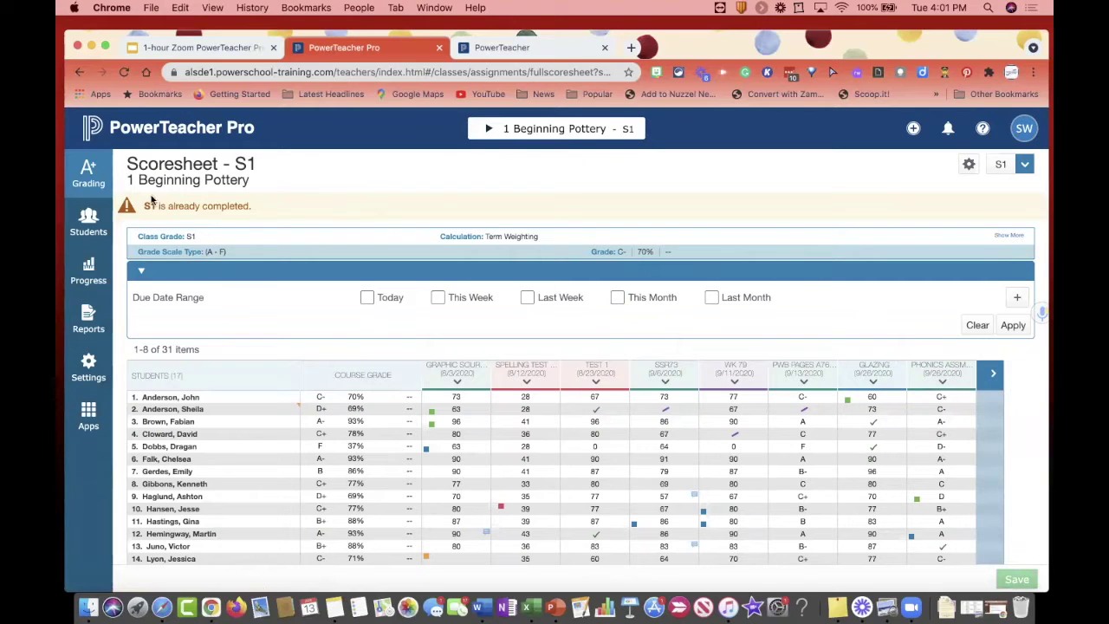
left_click(84, 173)
left_click(188, 205)
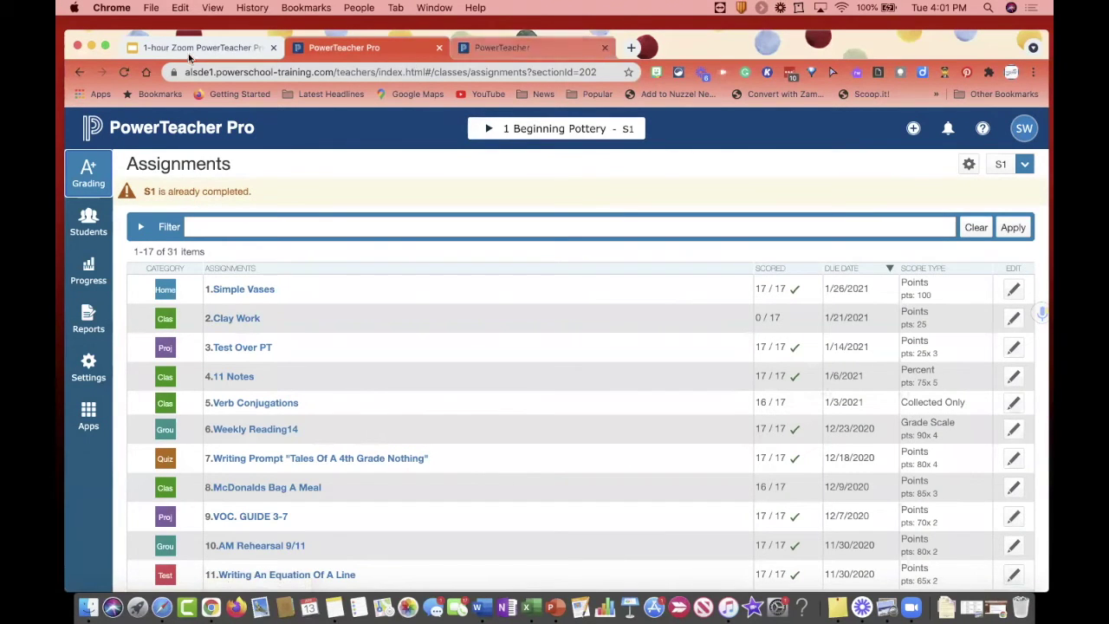
Step: Switch to the Google Slides presentation, read the PowerTeacher Pro slide, and return to PowerTeacher Pro
left_click(216, 48)
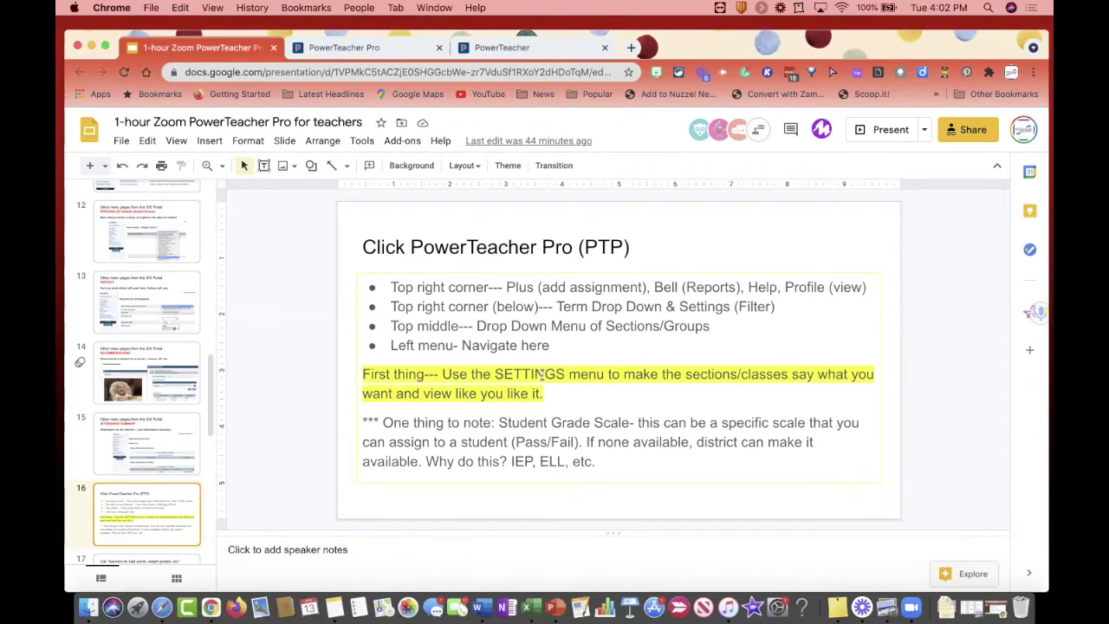
left_click(376, 42)
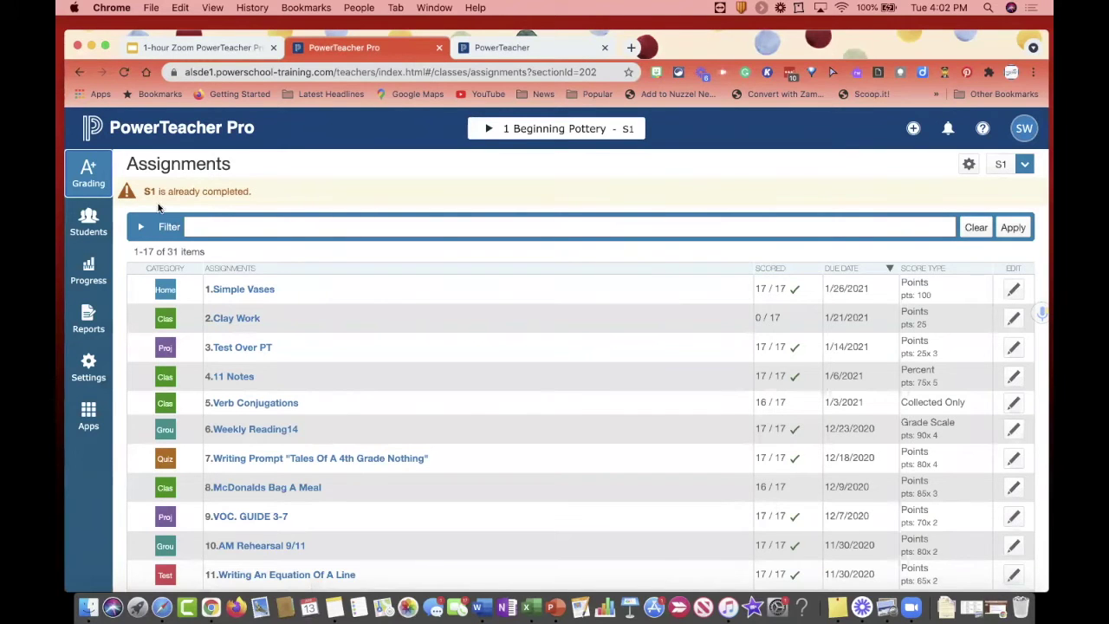
Step: Open Display Settings and review the class names, traditional grades and standards usage options
left_click(86, 371)
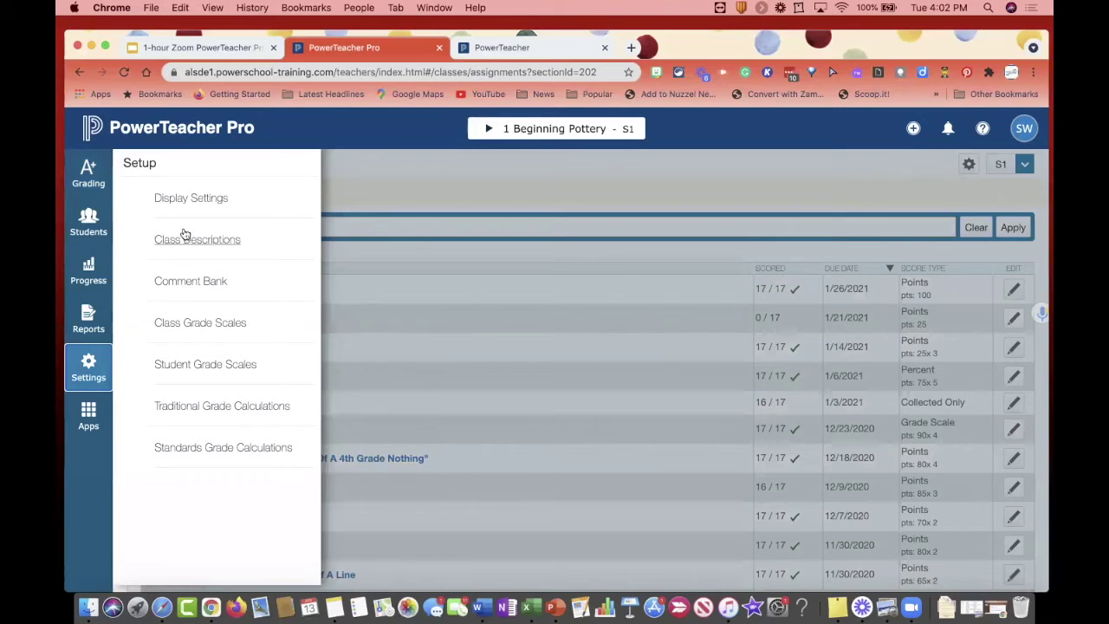
left_click(191, 203)
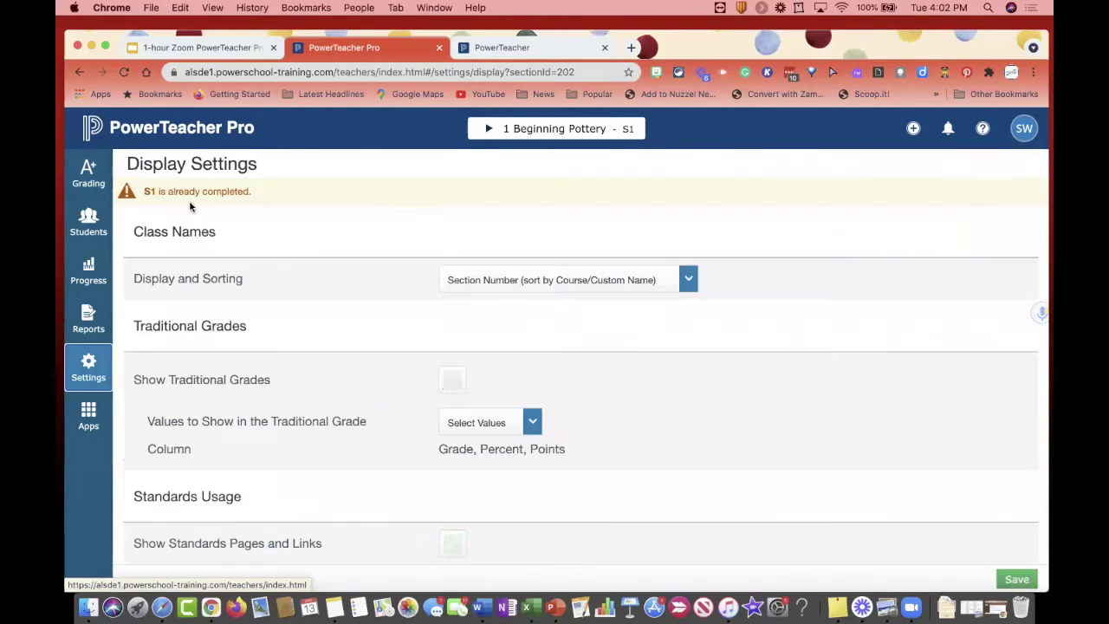
scroll(328, 320, "down", 3)
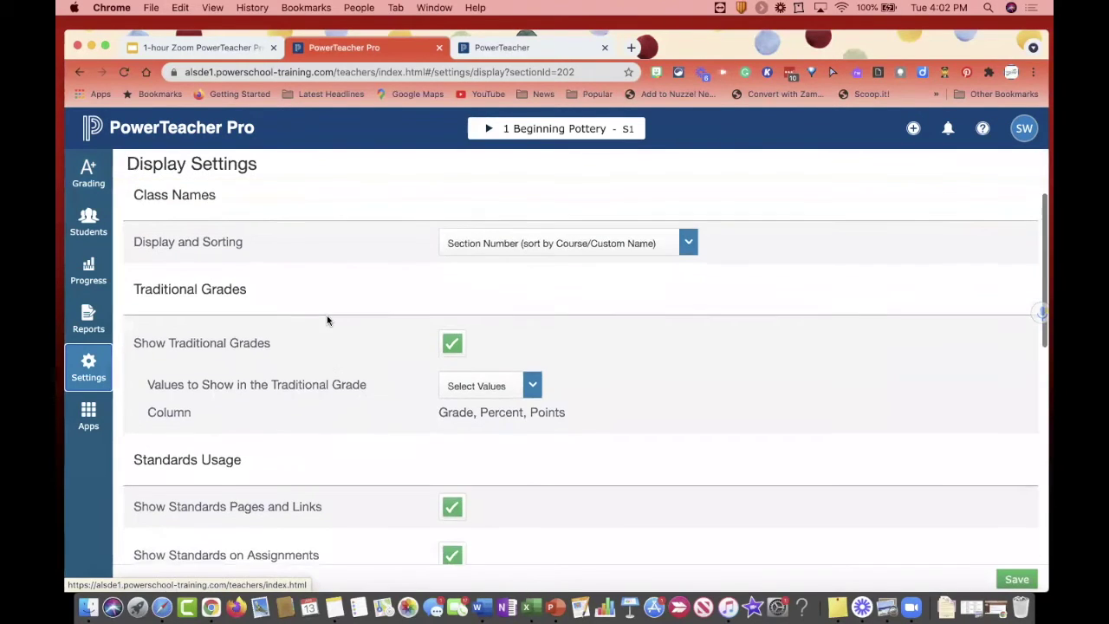
scroll(327, 319, "down", 1)
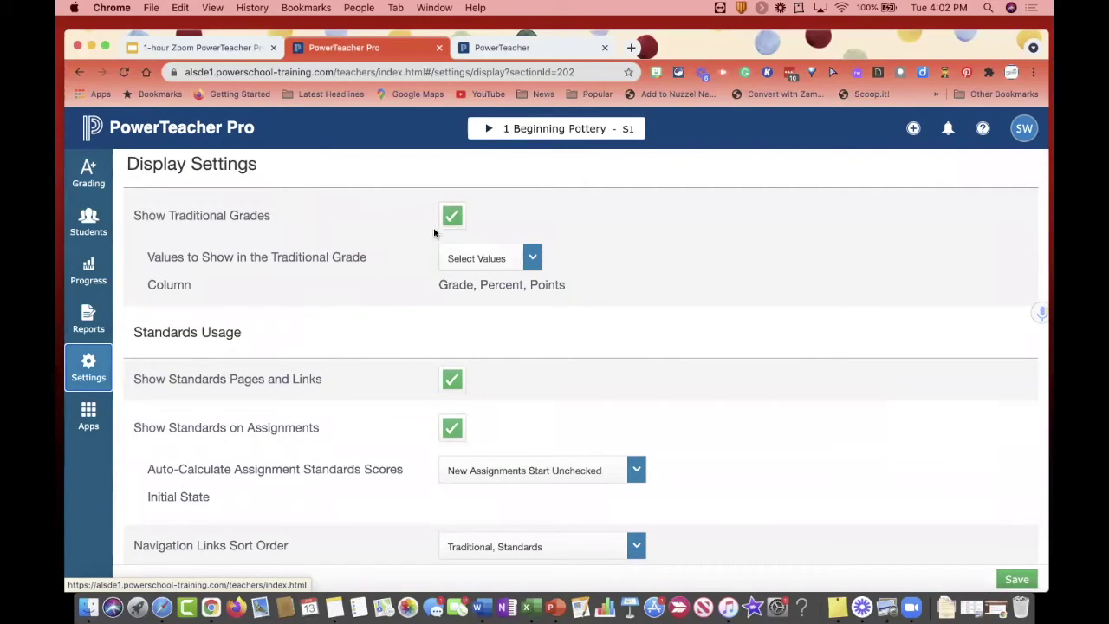
Step: Check which values the traditional grade column can show and review the standards usage options in Display Settings
left_click(525, 258)
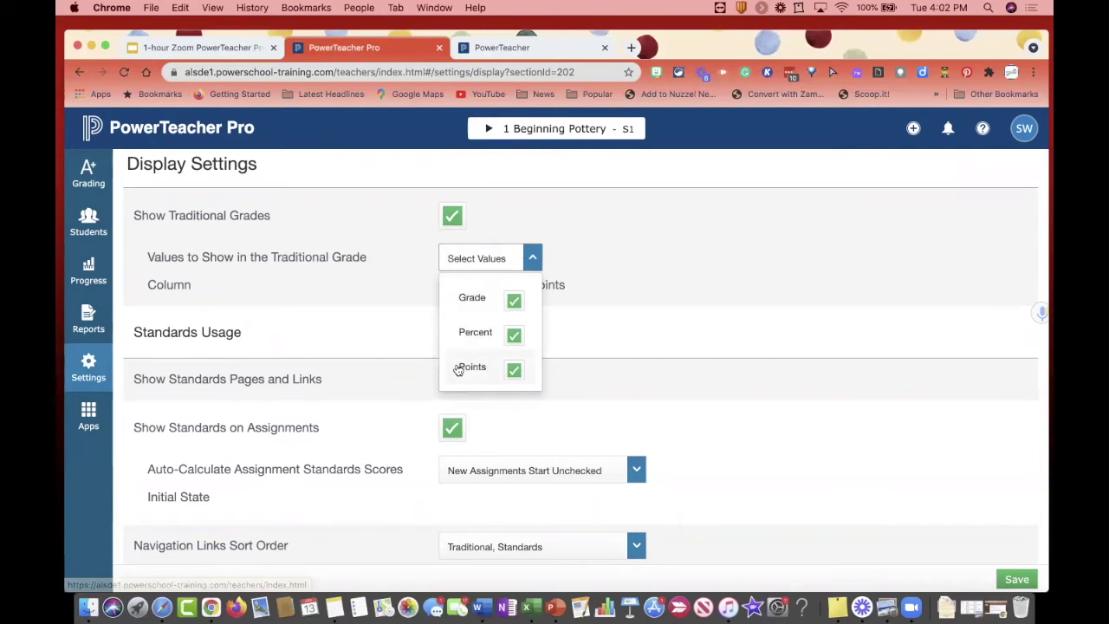
scroll(394, 295, "down", 3)
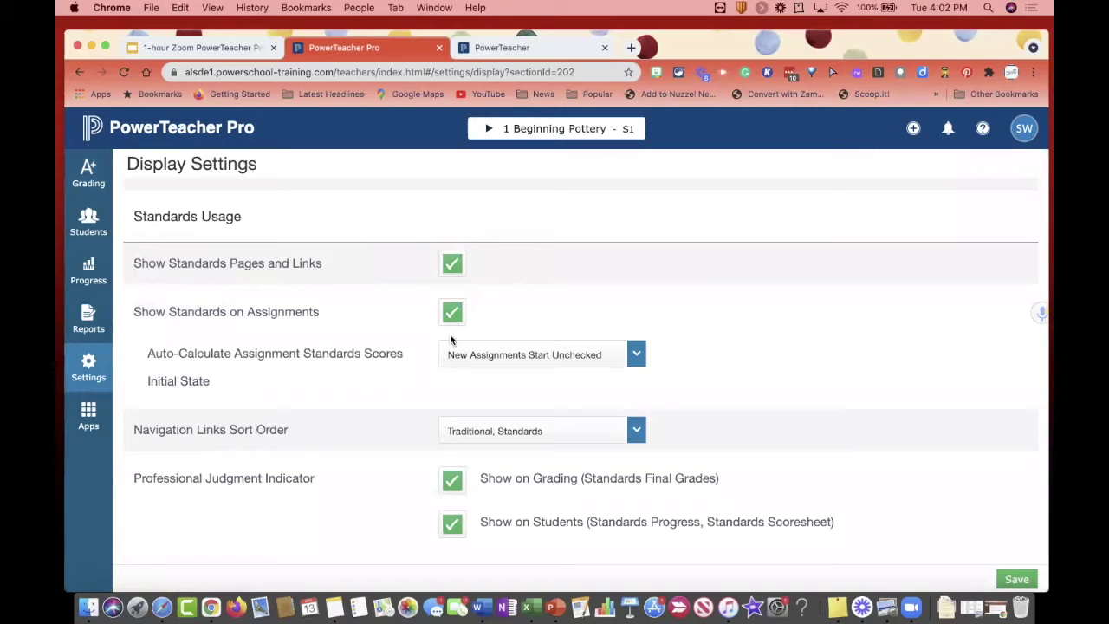
scroll(413, 316, "down", 5)
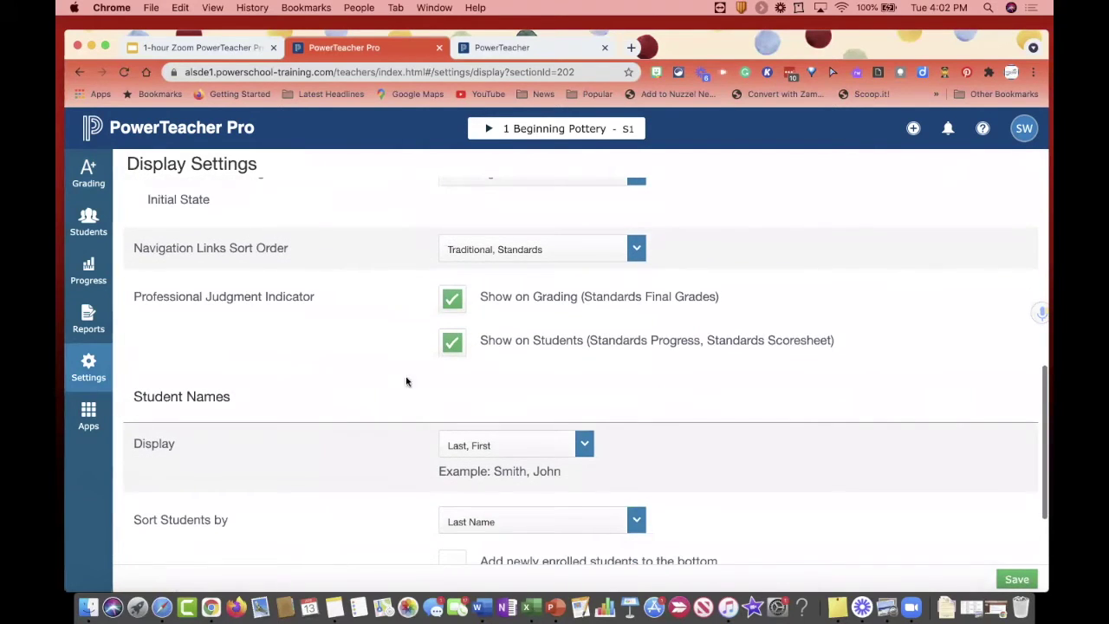
scroll(406, 381, "down", 3)
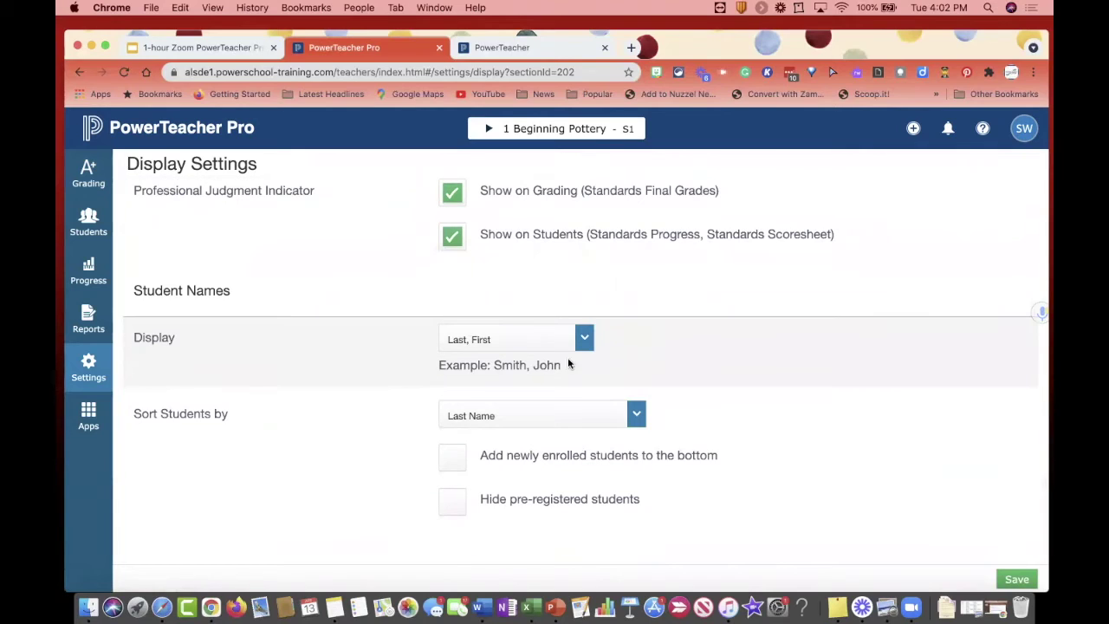
Step: Choose Last, First as the display format for student names
left_click(582, 341)
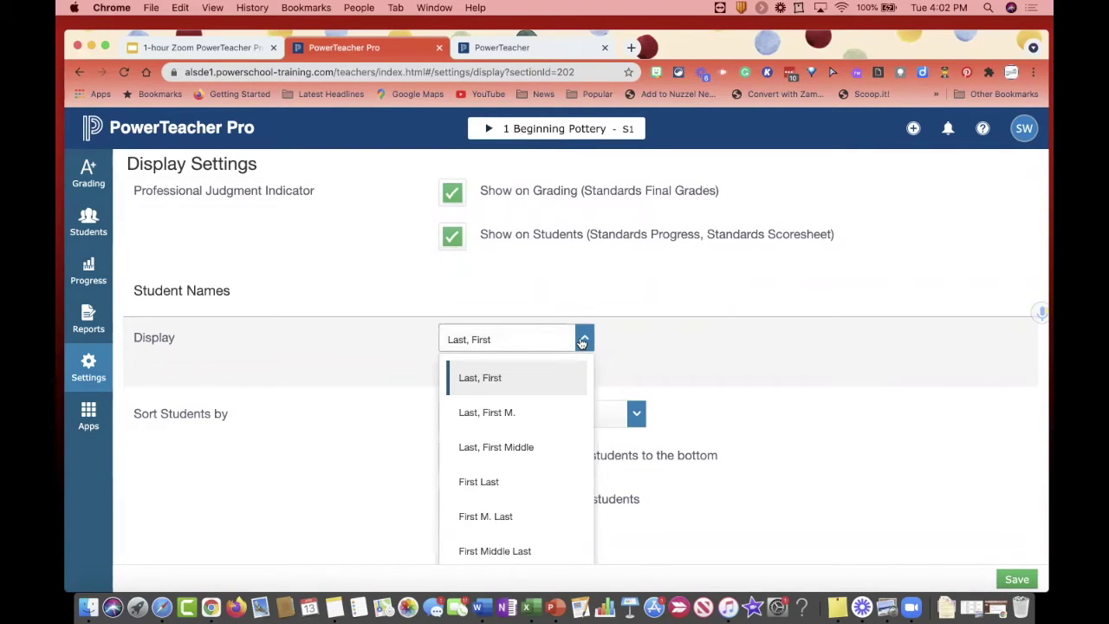
left_click(466, 378)
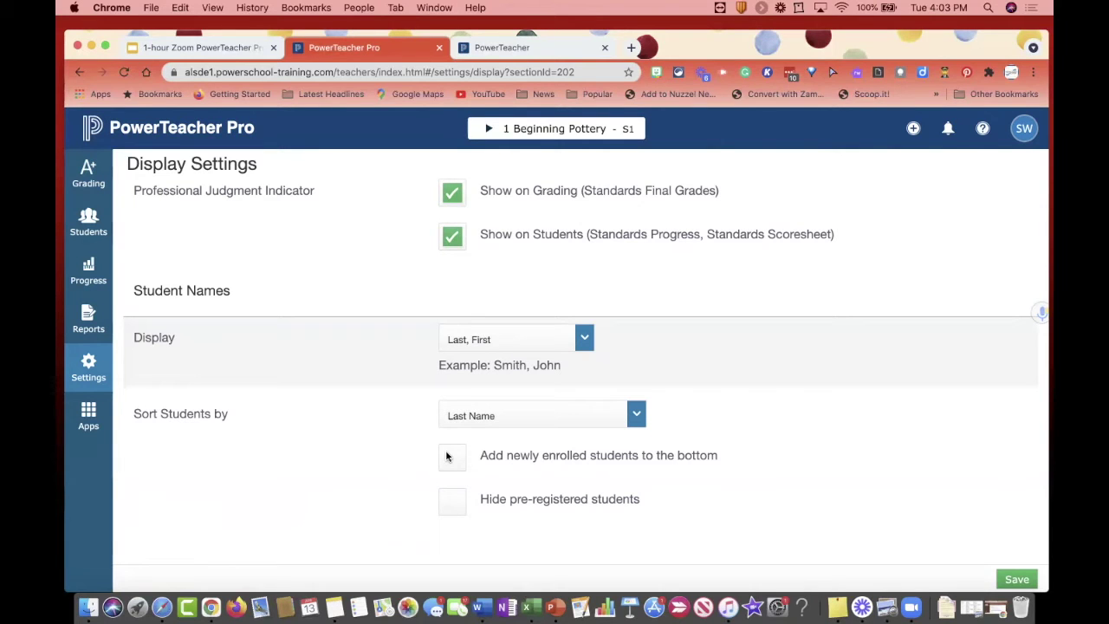
scroll(417, 392, "up", 10)
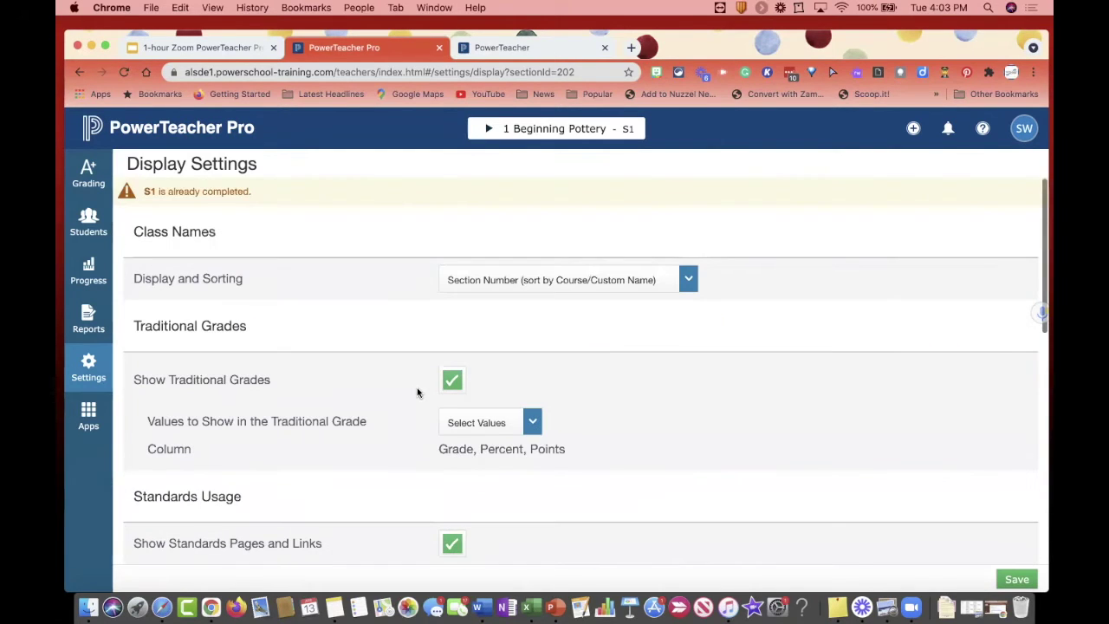
Step: Look at the class description of 1 Beginning Pottery and open the Comment Bank
left_click(78, 372)
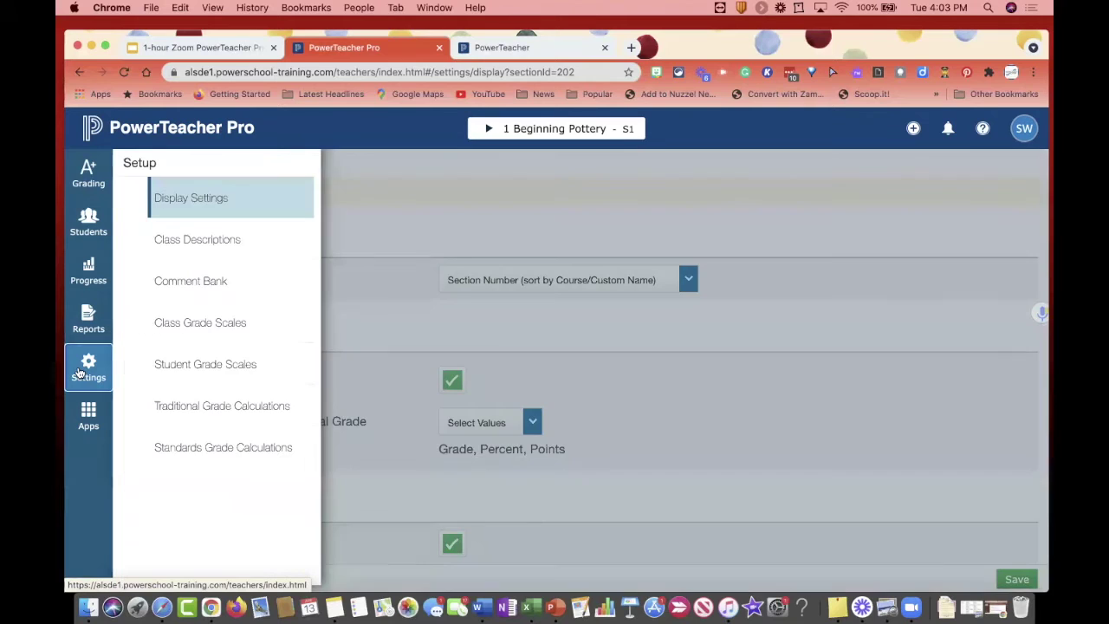
left_click(215, 240)
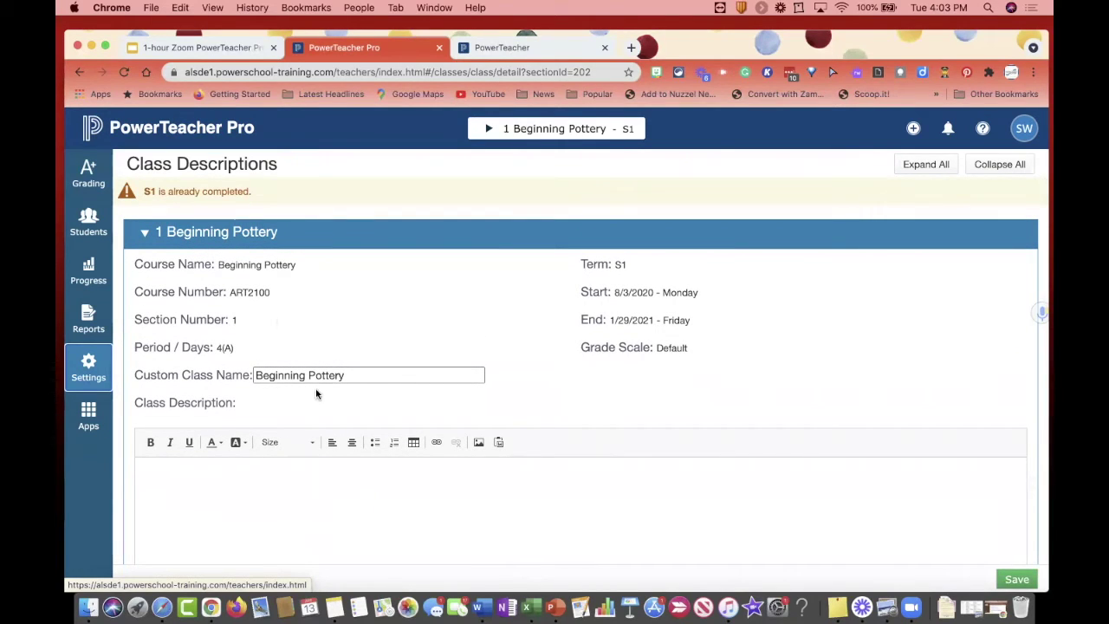
left_click(91, 361)
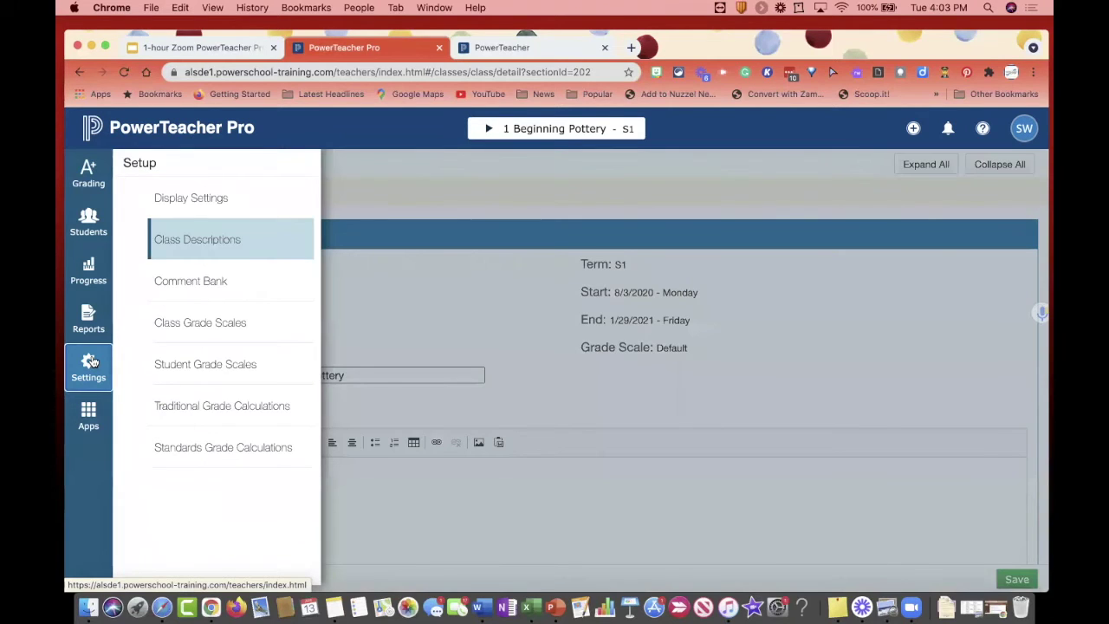
left_click(212, 278)
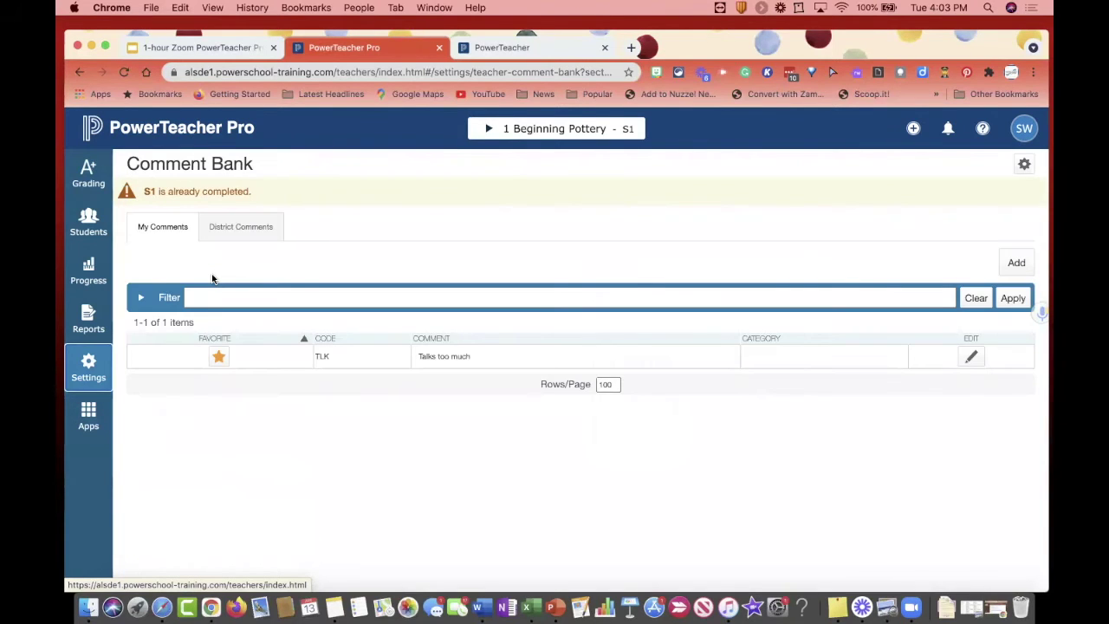
Step: Mark district comments 08 "Is working at or above potential" and 10 "Has difficulty with tests" as favorites
left_click(231, 223)
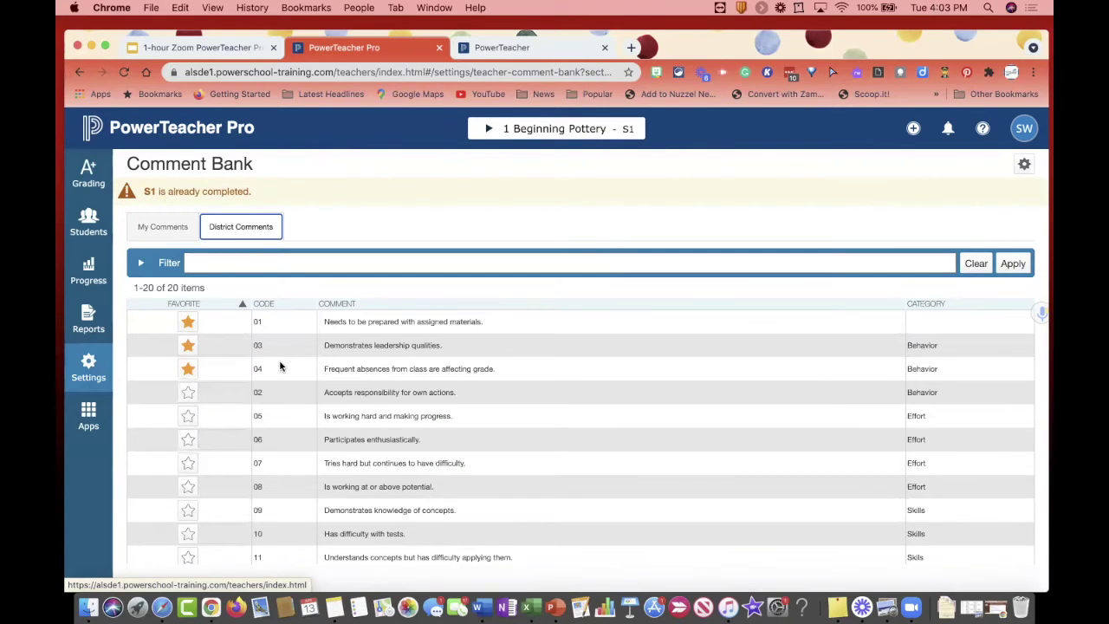
scroll(375, 364, "down", 1)
scroll(375, 364, "down", 1)
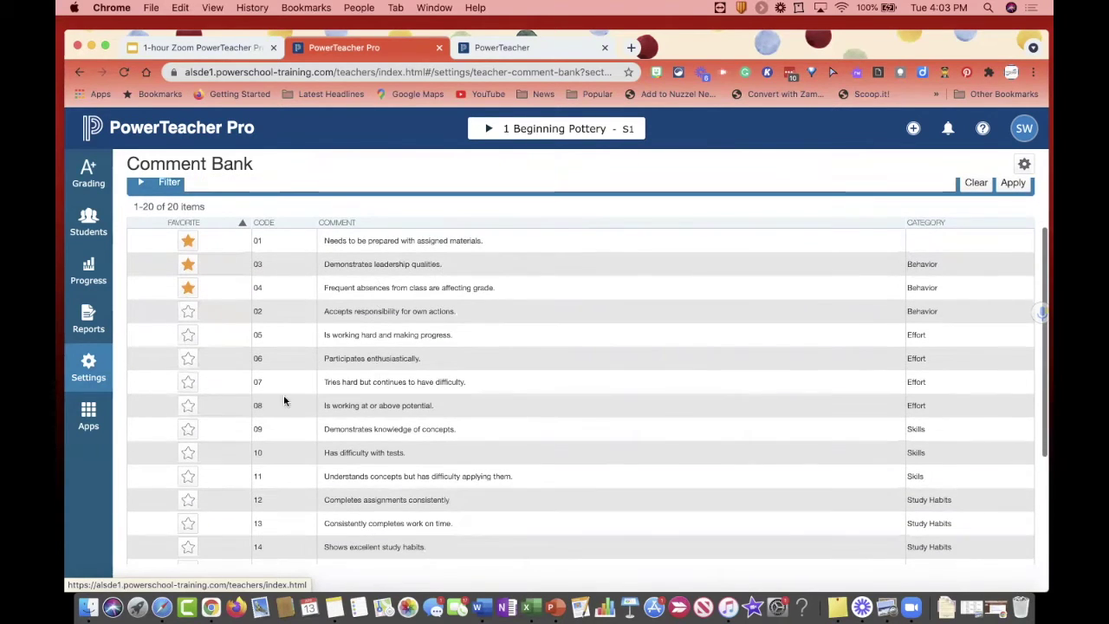
left_click(188, 404)
left_click(188, 451)
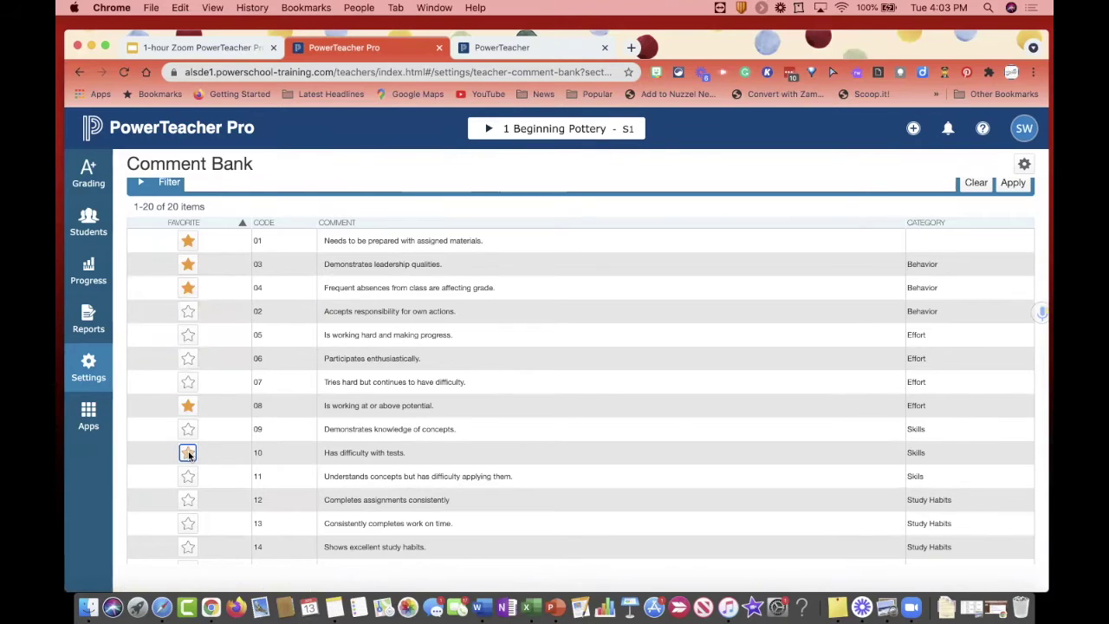
scroll(271, 426, "up", 2)
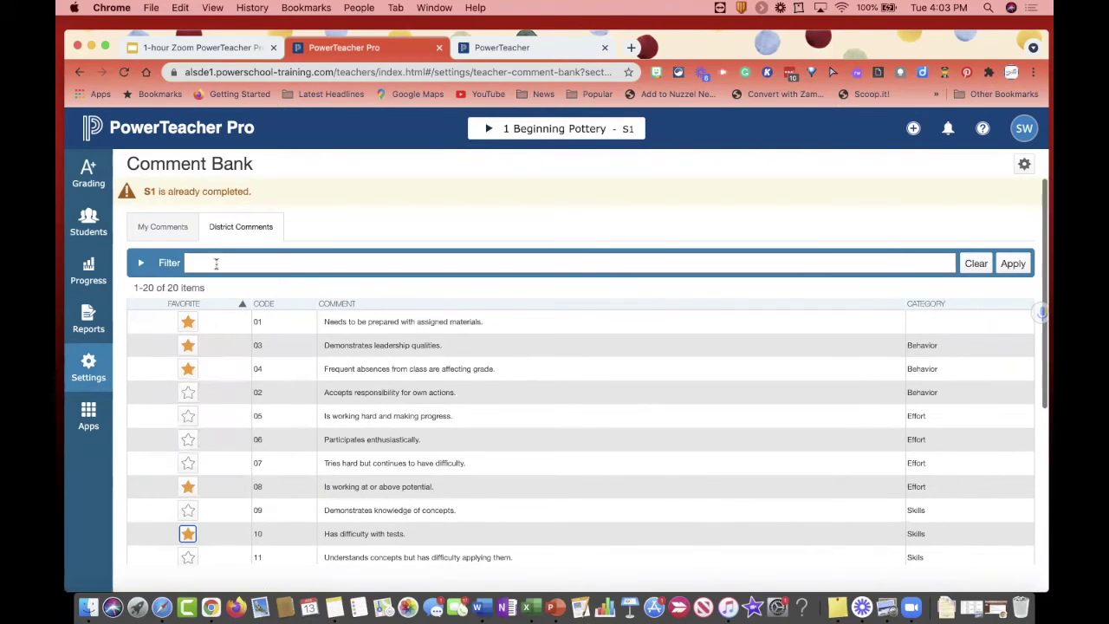
Step: Add a personal teacher comment with the code Run and the text "Runs in class too often", and save it
left_click(163, 228)
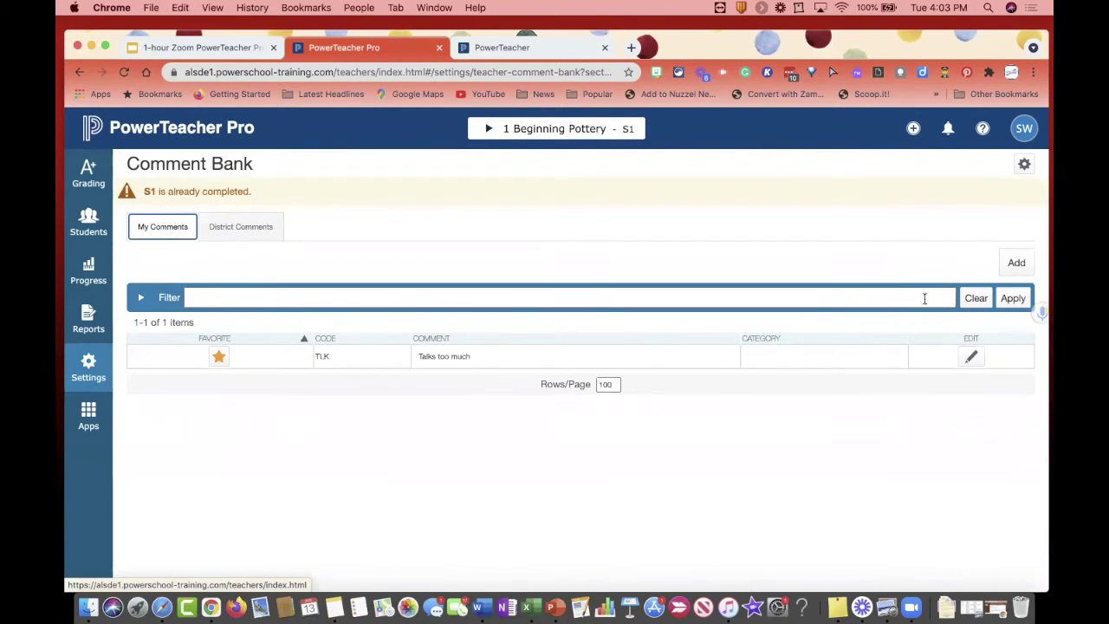
left_click(1017, 264)
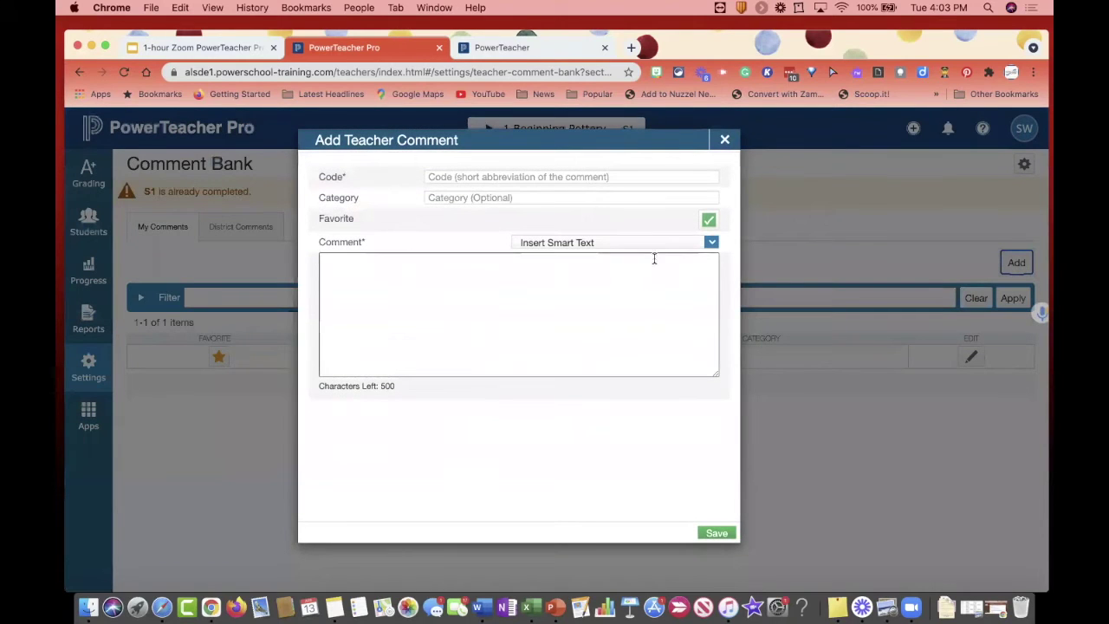
left_click(484, 176)
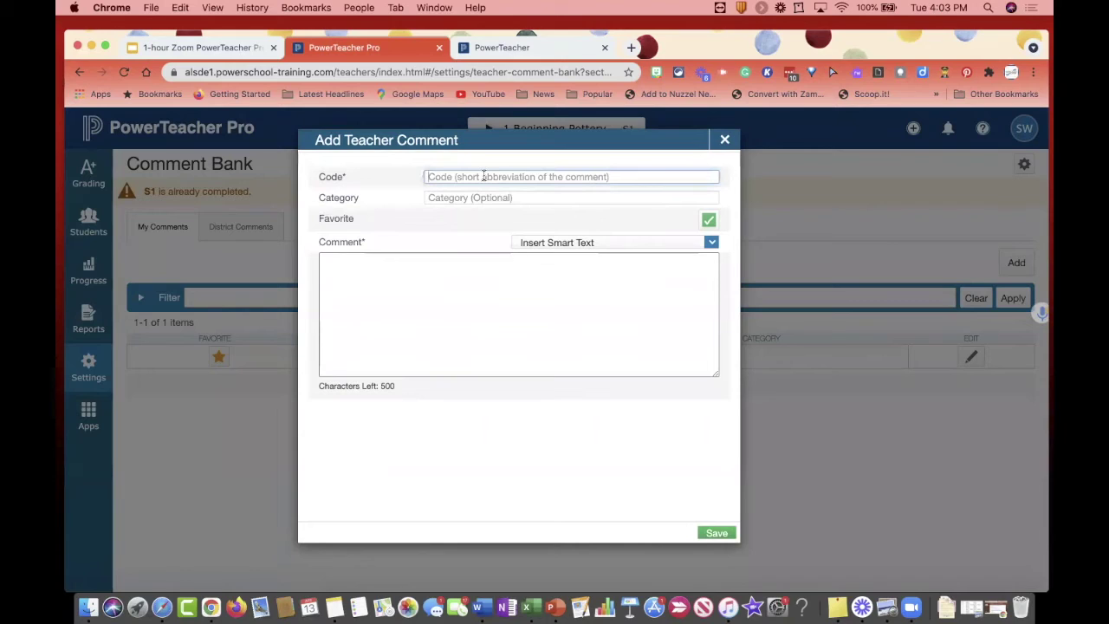
type("Run")
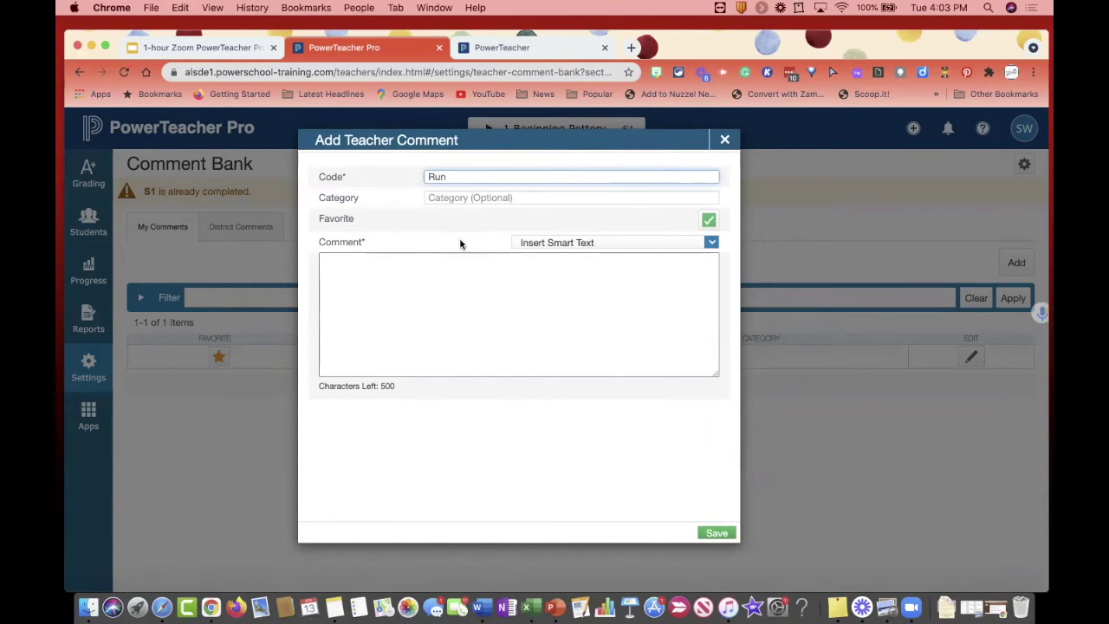
left_click(454, 277)
type("Runs in class too ")
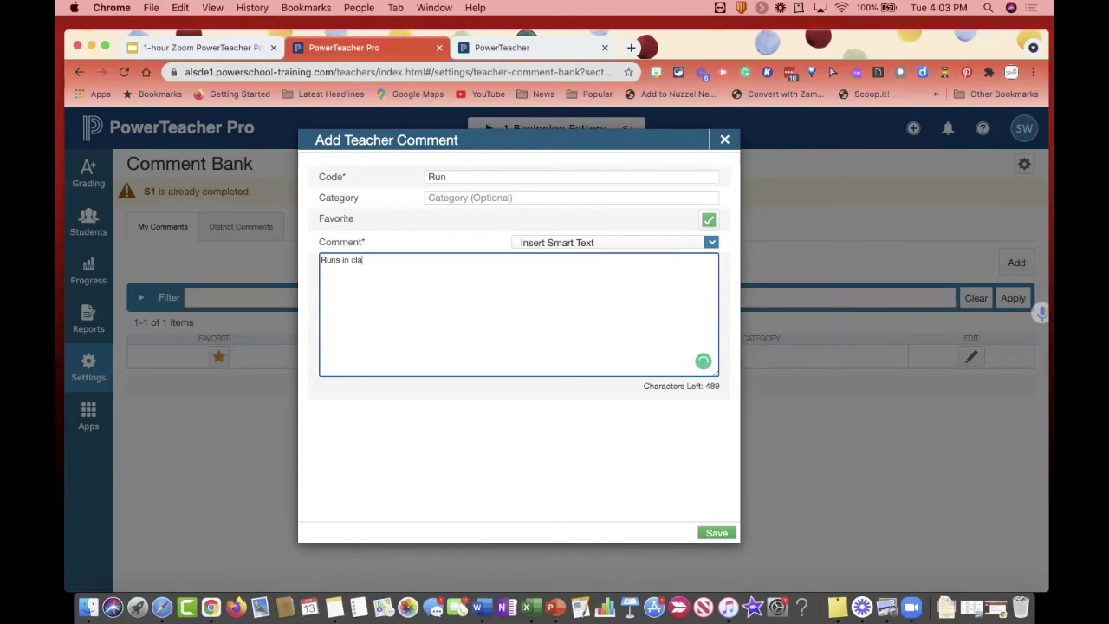
type("often")
left_click(717, 531)
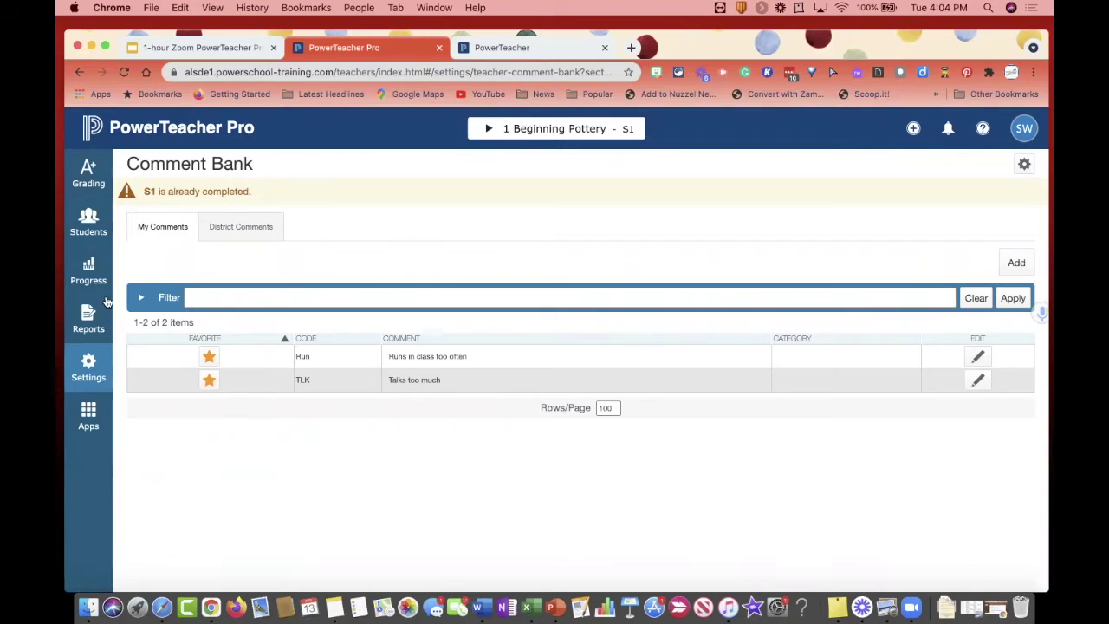
Step: Open Class Grade Scales and examine the grades and cutoffs of the Default scale
left_click(91, 359)
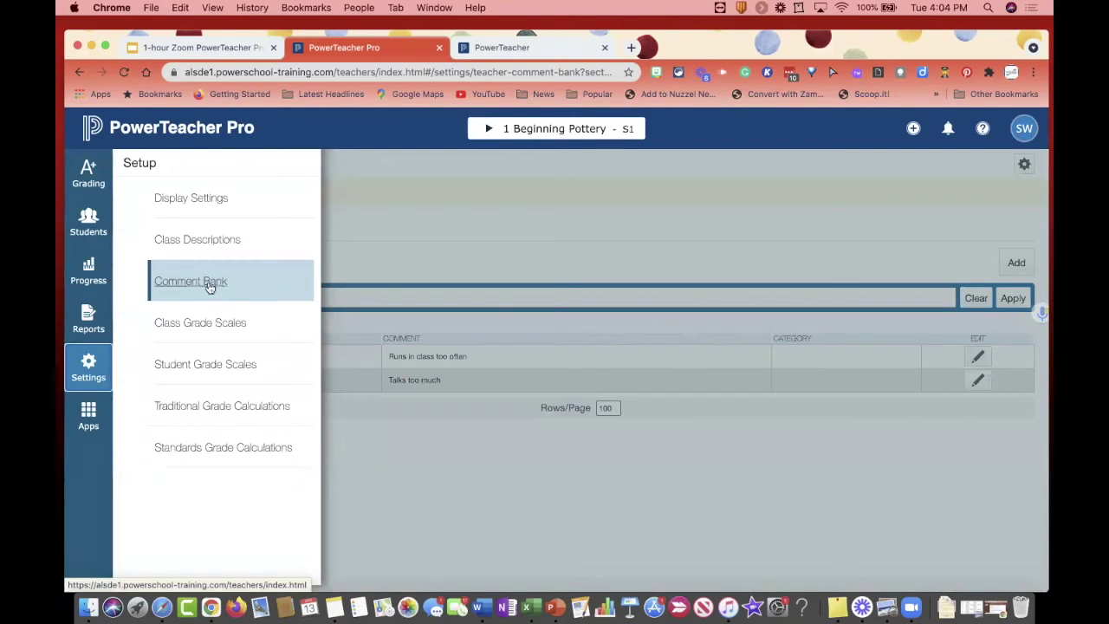
left_click(194, 322)
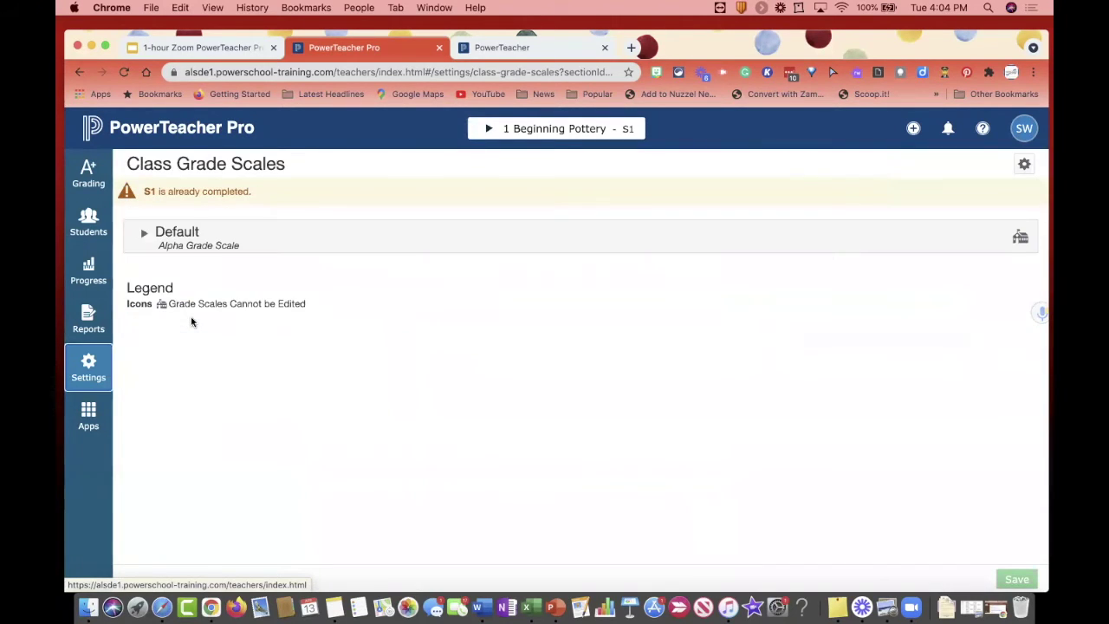
left_click(146, 234)
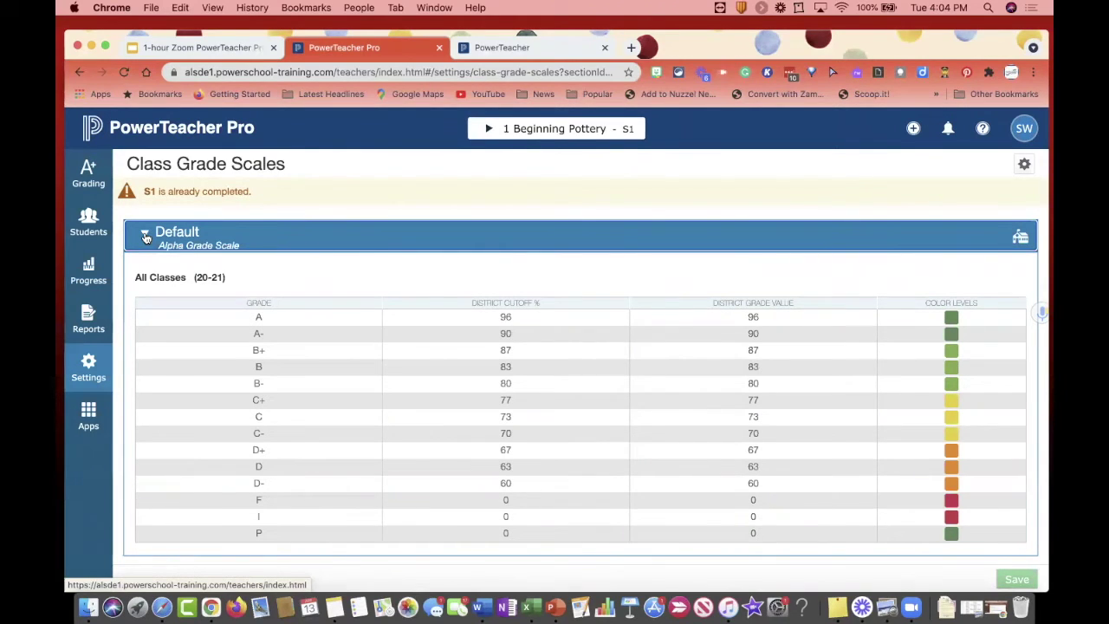
left_click(145, 235)
Step: In Student Grade Scales, assign the Pass/Fail scale to the second listed student of 1 Biology and save the change
left_click(88, 368)
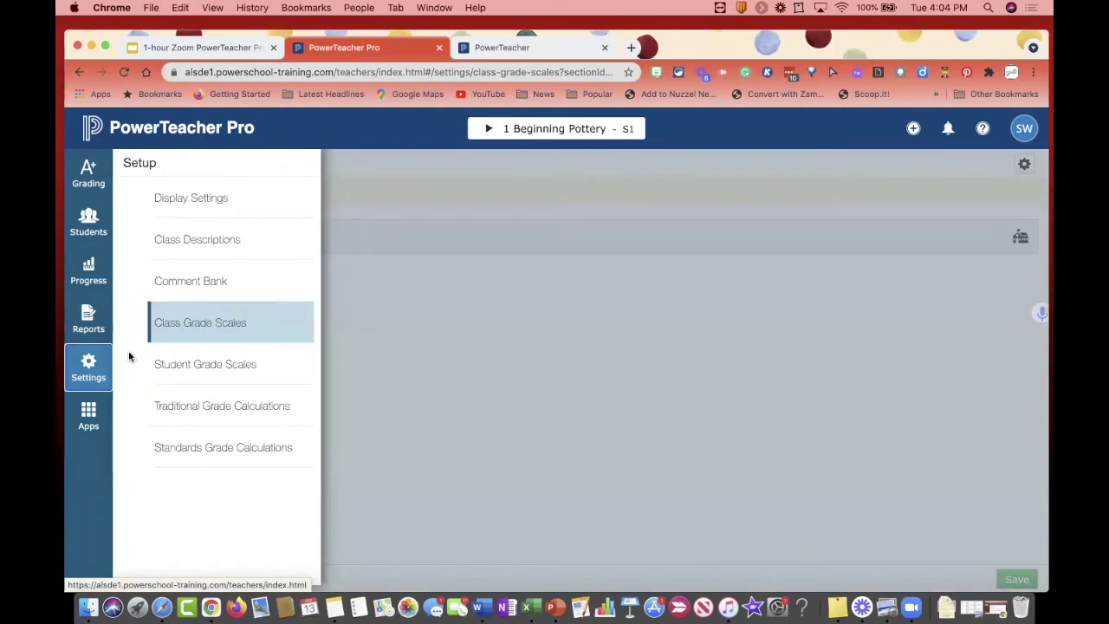
left_click(193, 362)
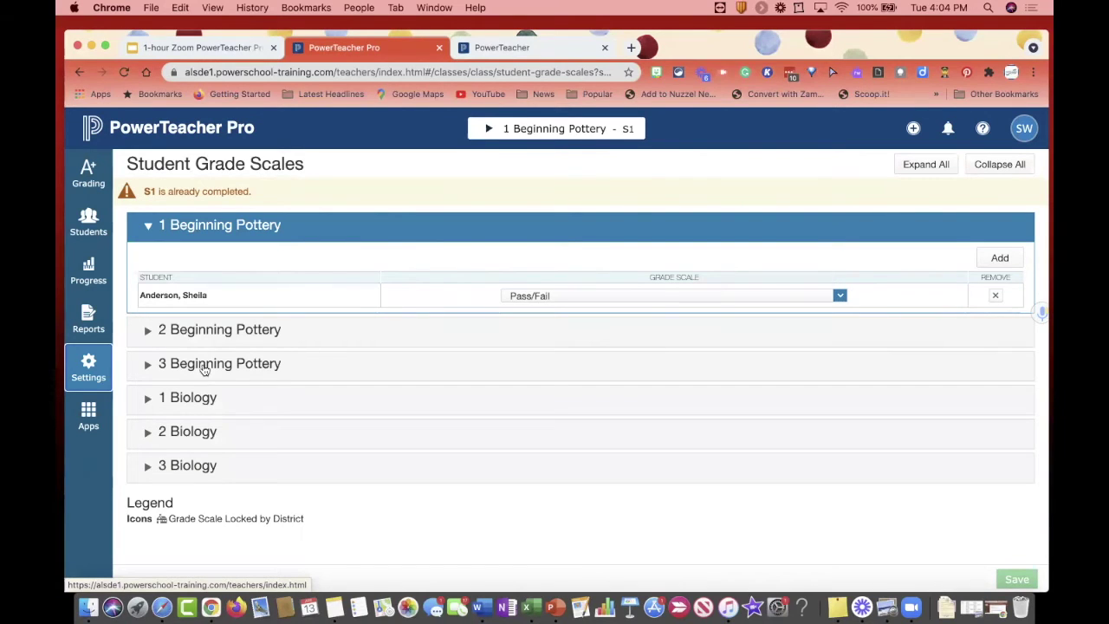
left_click(151, 399)
scroll(315, 416, "down", 1)
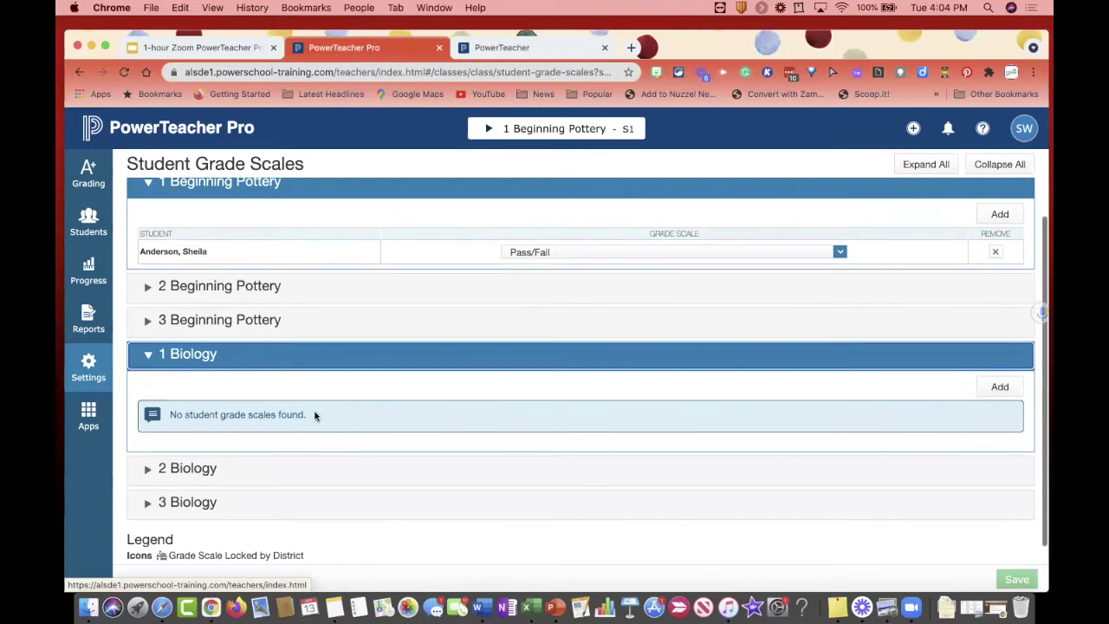
left_click(999, 387)
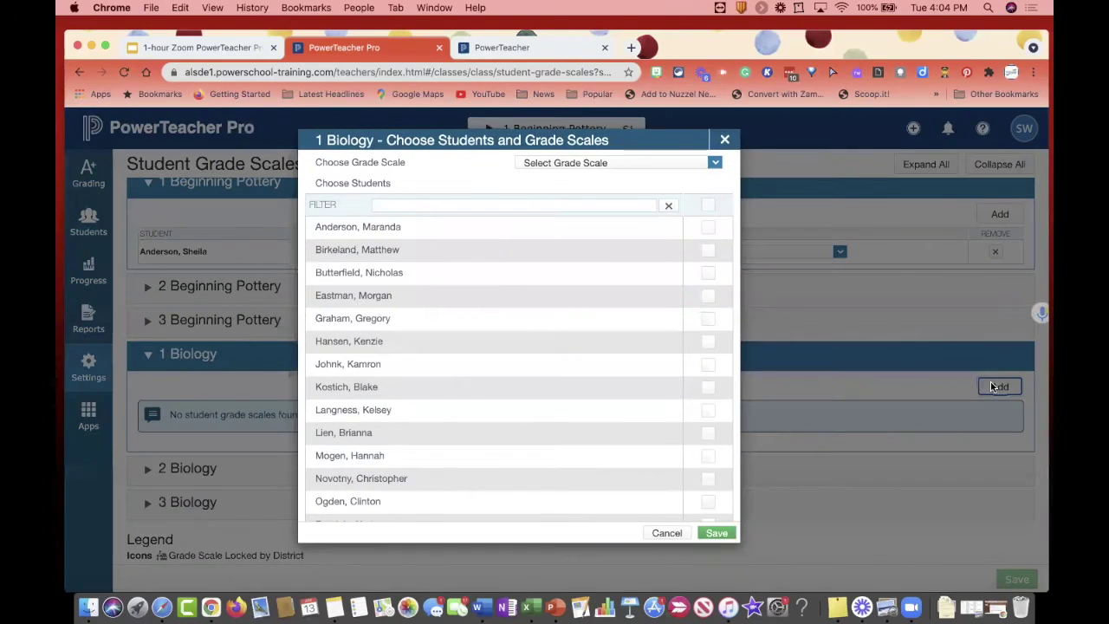
left_click(707, 250)
left_click(714, 163)
left_click(662, 191)
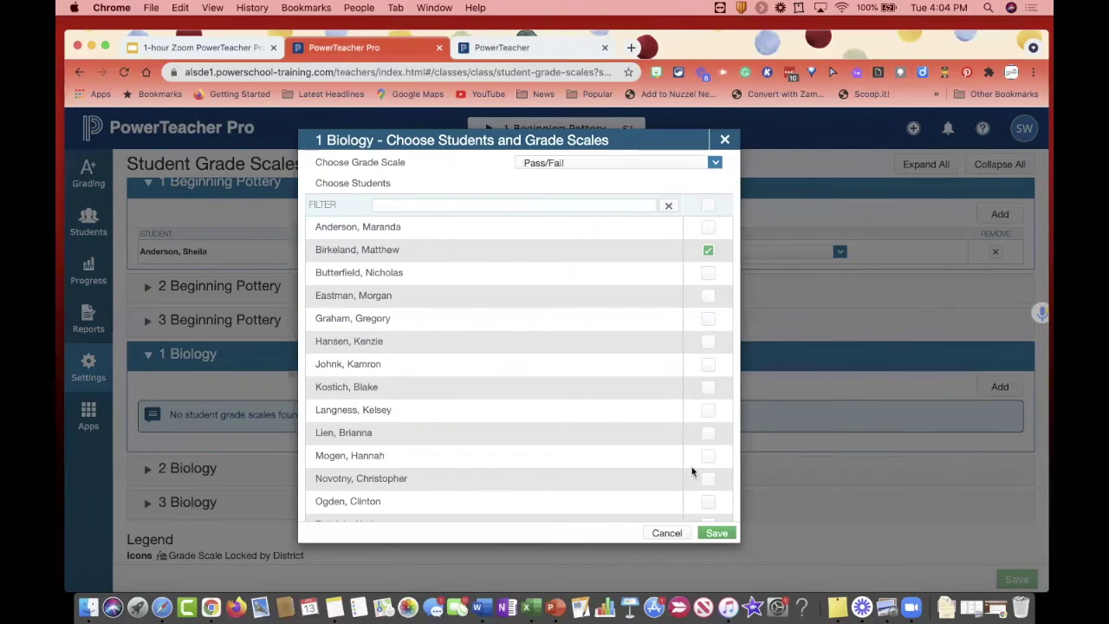
left_click(716, 532)
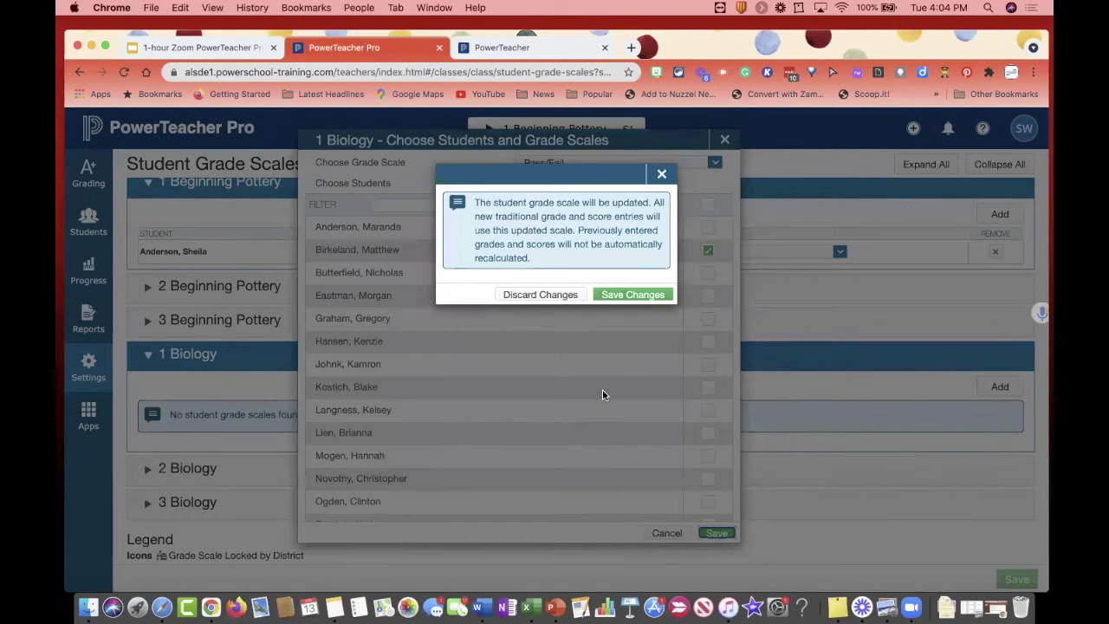
left_click(629, 294)
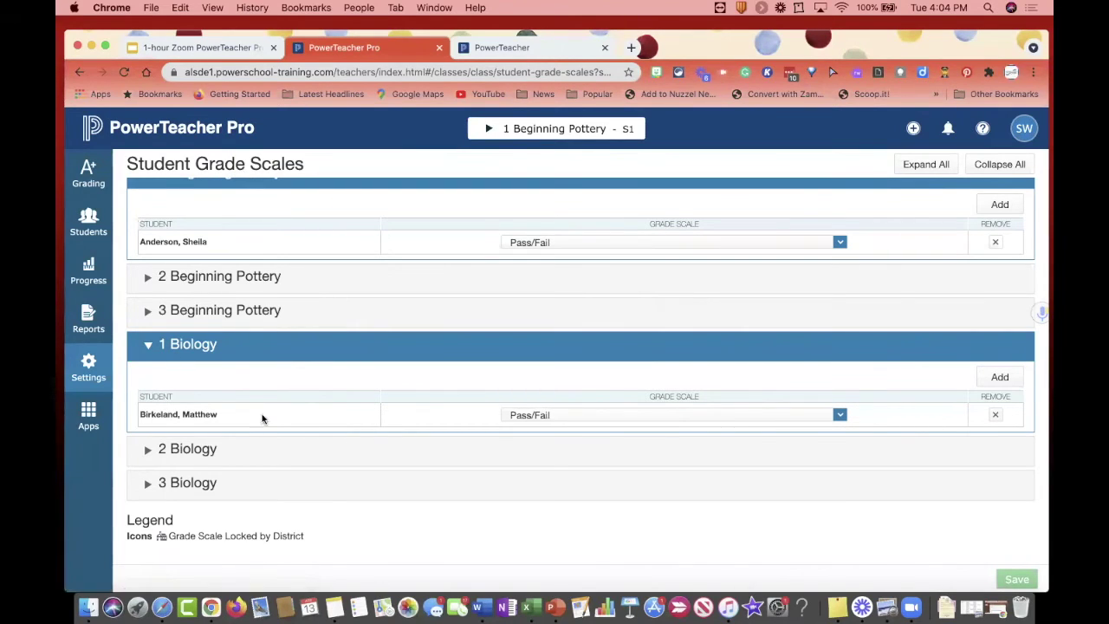
Step: Review the Standards Grade Calculations for 1 Beginning Pottery and open the Traditional Grade Calculations page
left_click(88, 364)
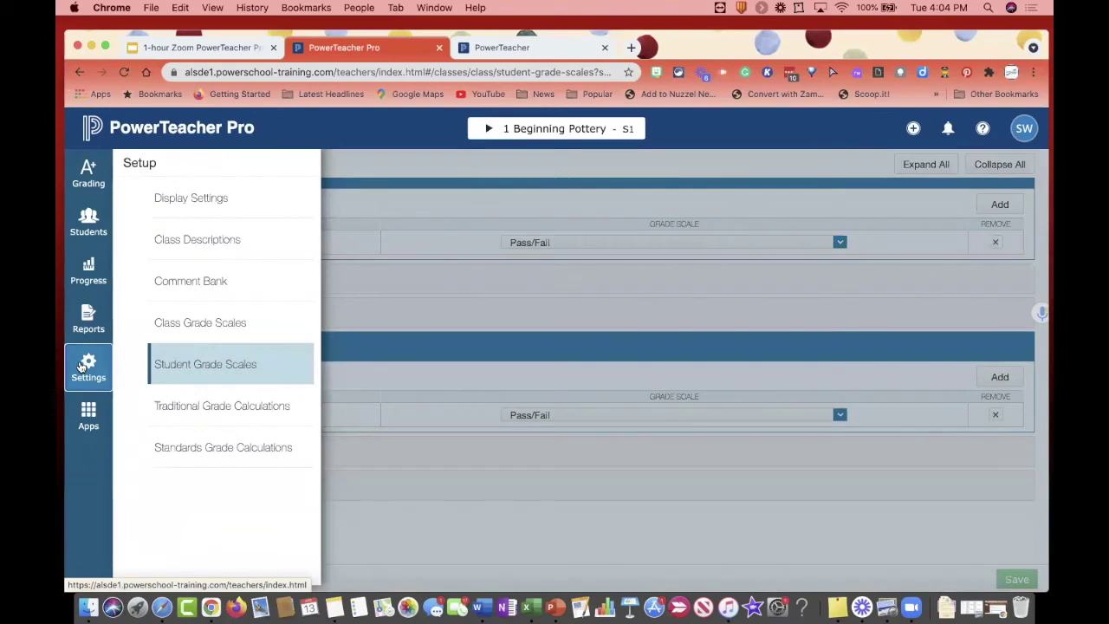
left_click(202, 449)
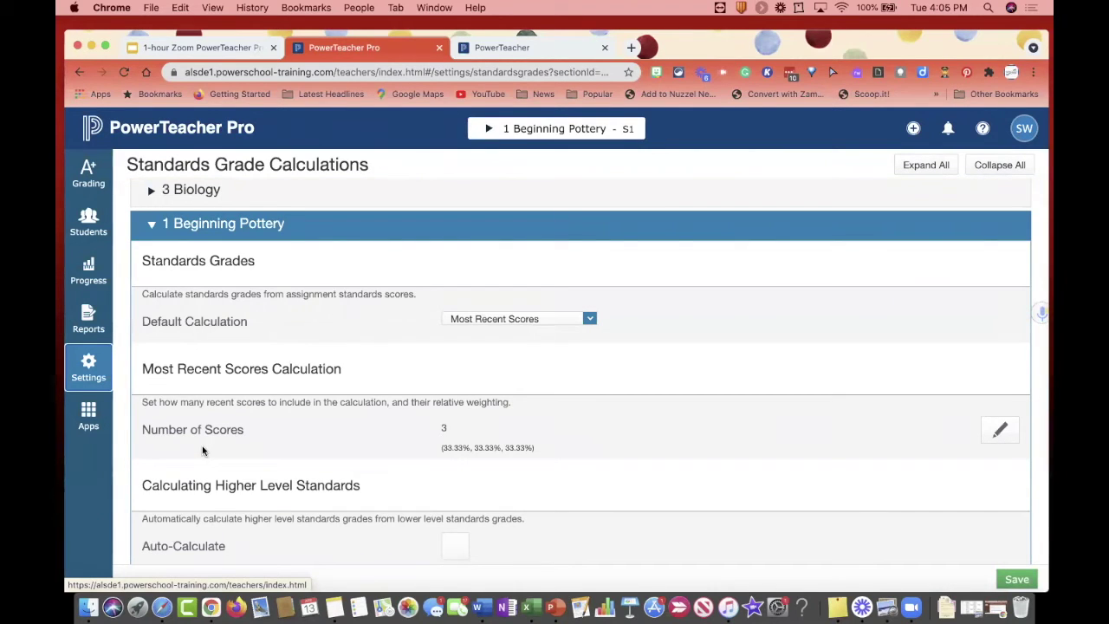
scroll(202, 448, "down", 4)
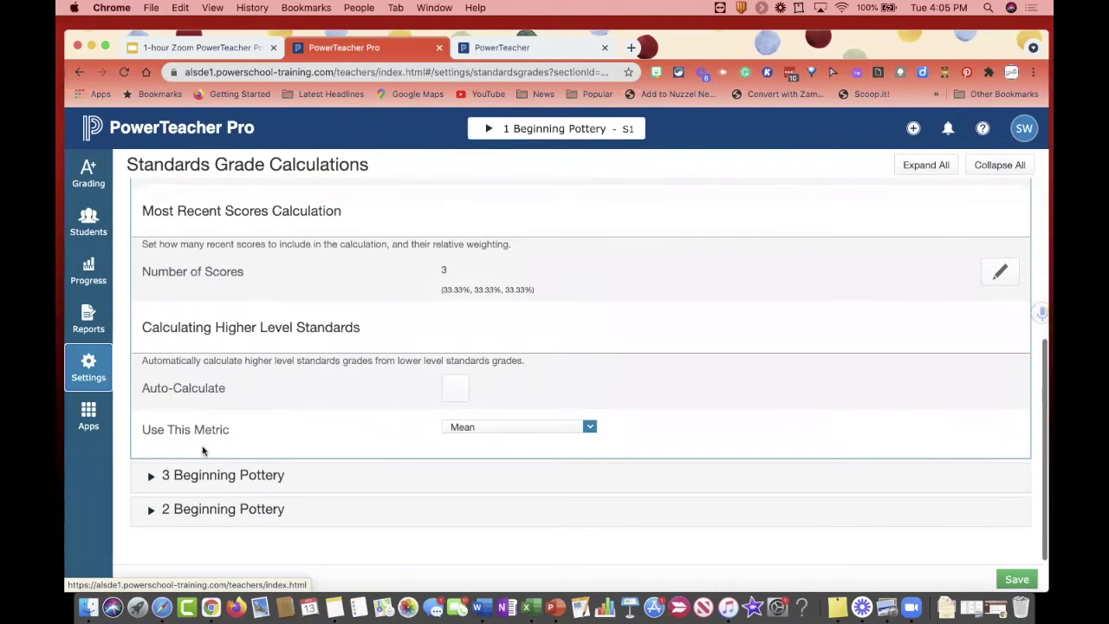
scroll(201, 448, "up", 5)
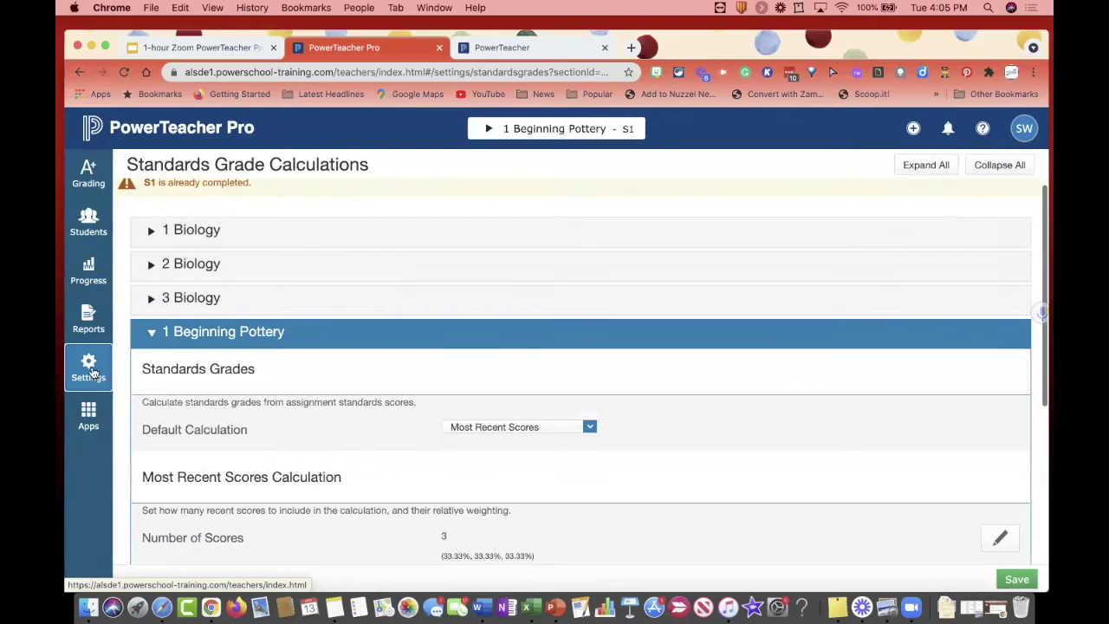
left_click(88, 368)
left_click(230, 408)
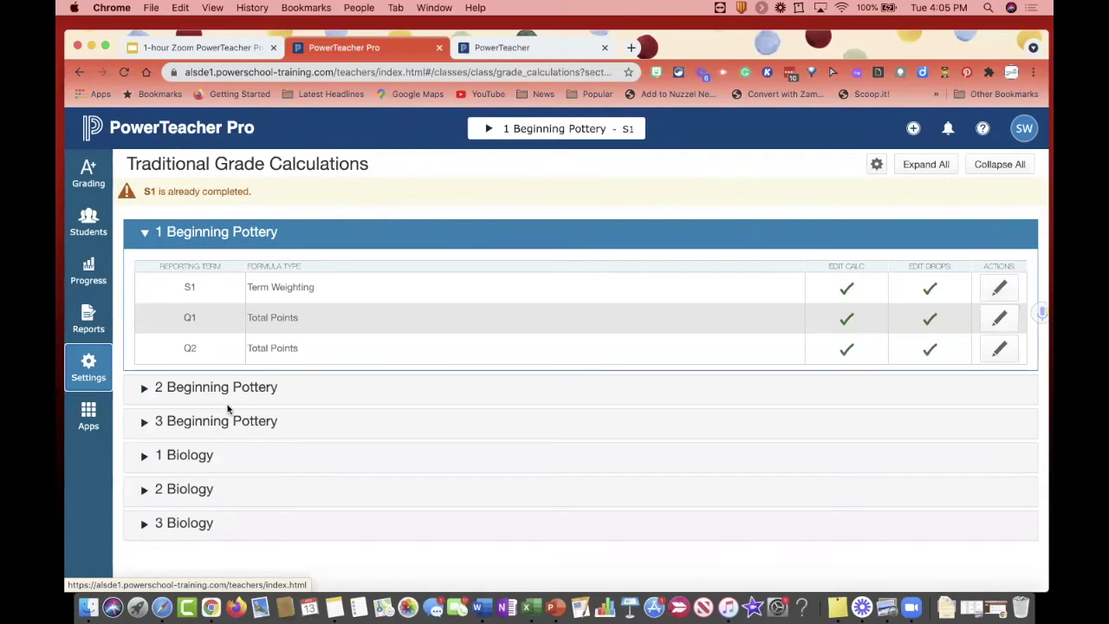
Step: Glance at the PowerSchool SIS start page and return to the PowerTeacher Pro slide in the Google Slides presentation
left_click(493, 49)
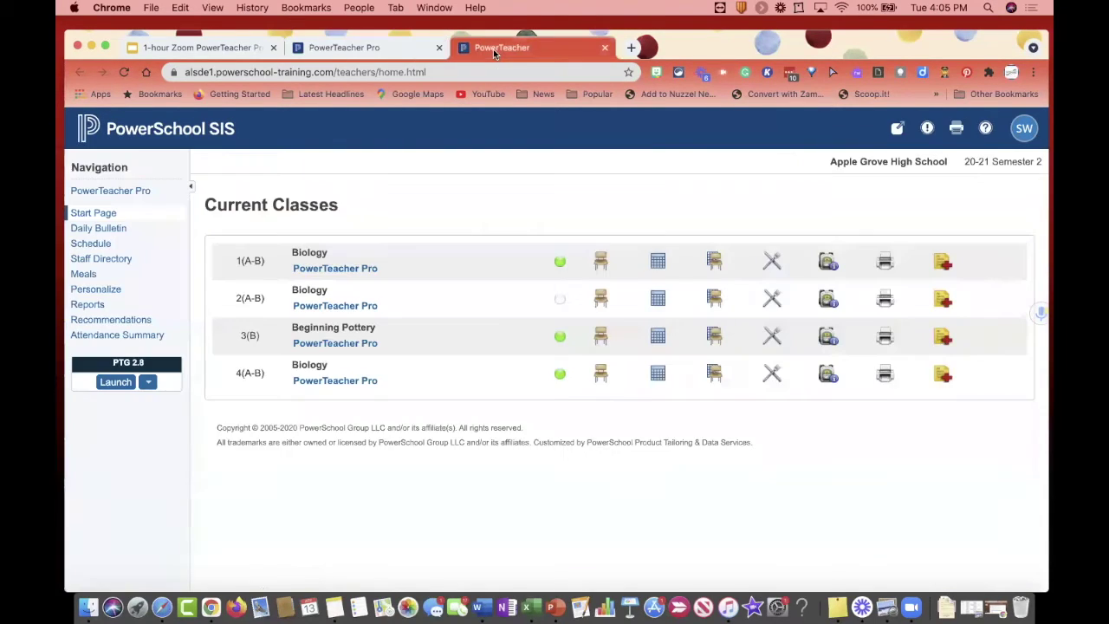
left_click(232, 43)
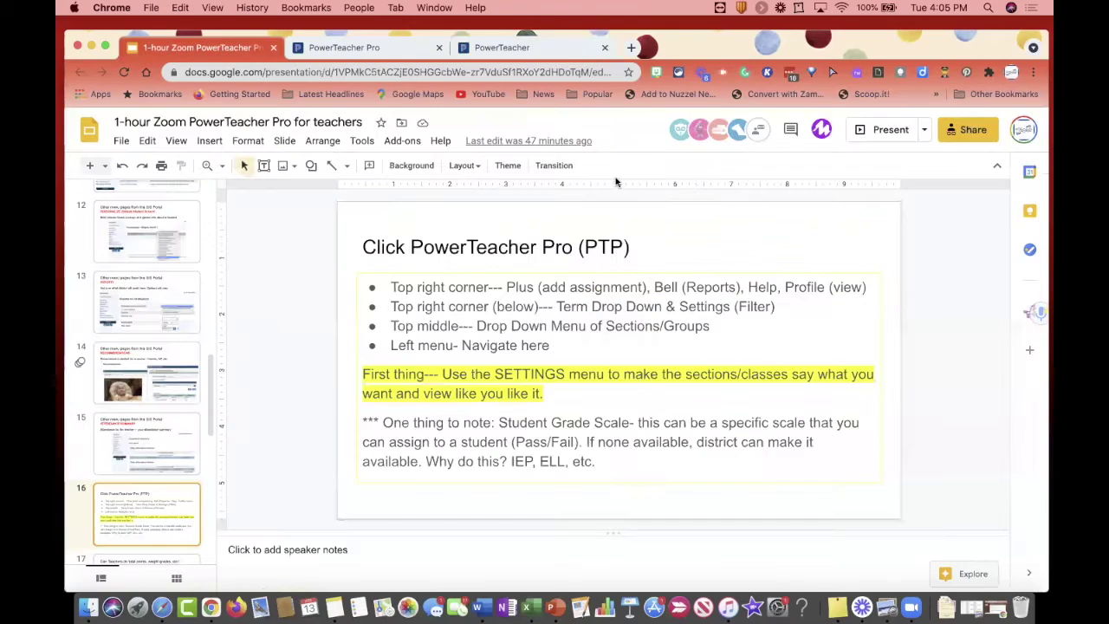